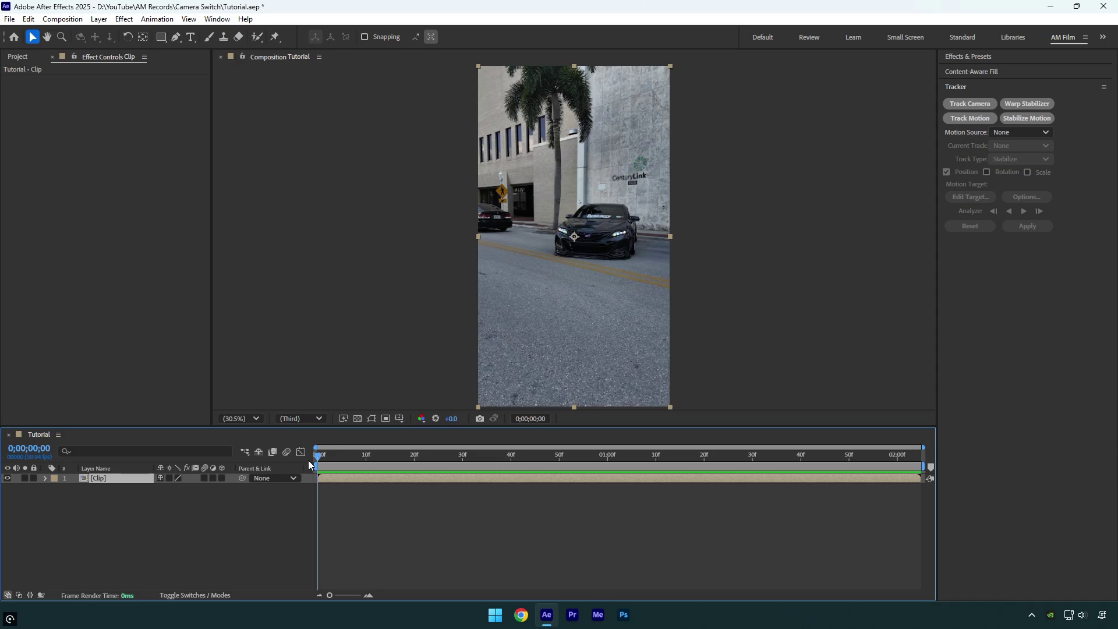
- Pre-compose the Clip layer into Clip Comp 1, moving all attributes into the new composition
right_click(121, 476)
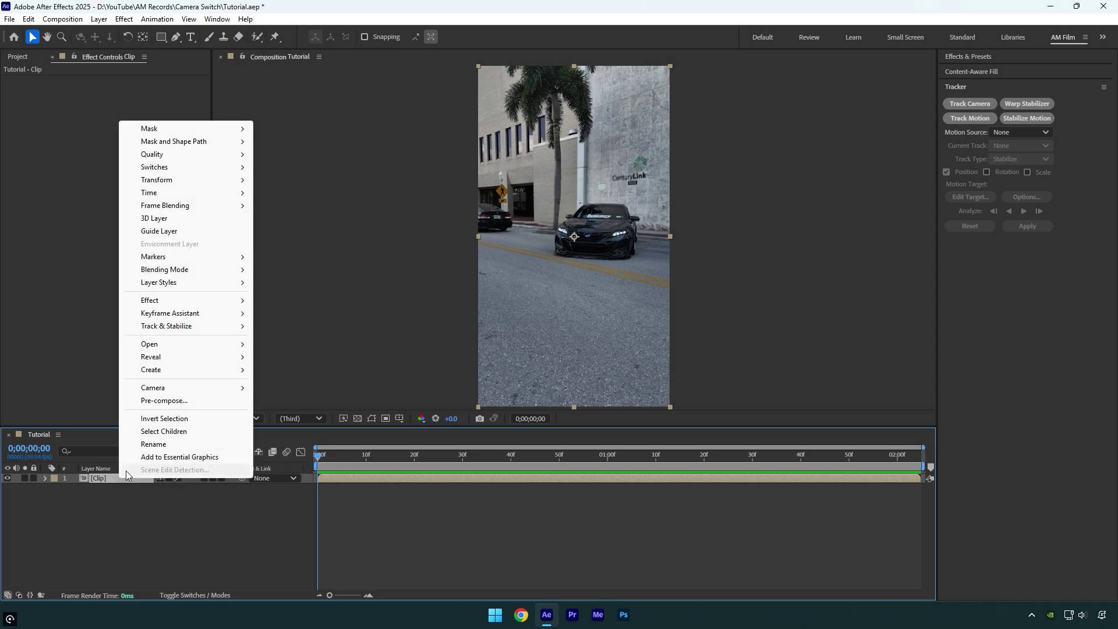
click(169, 401)
click(469, 312)
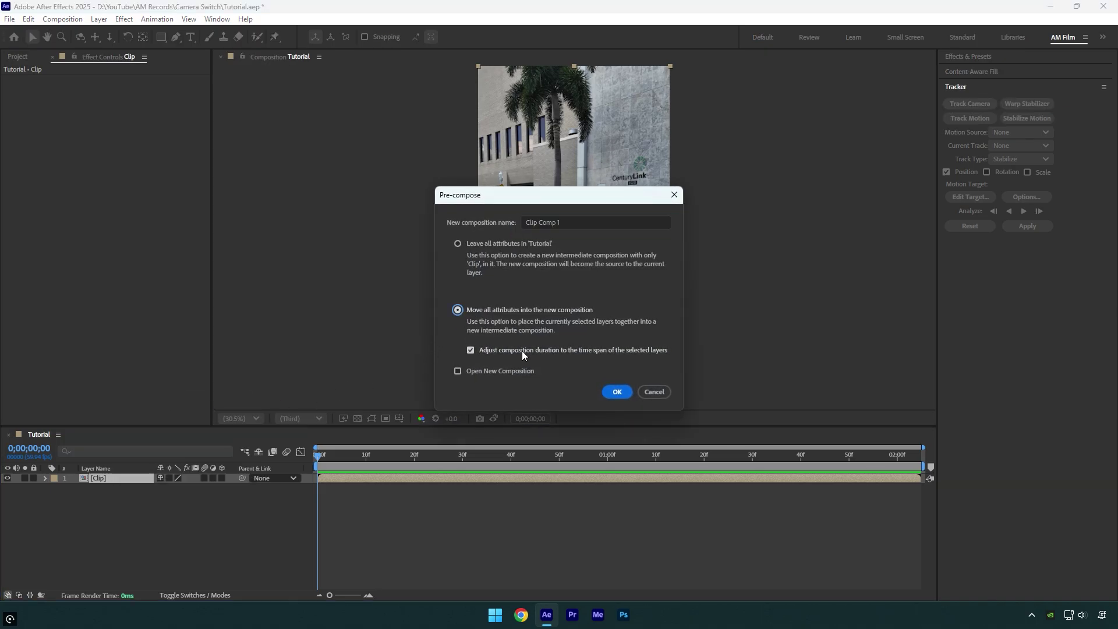
click(618, 390)
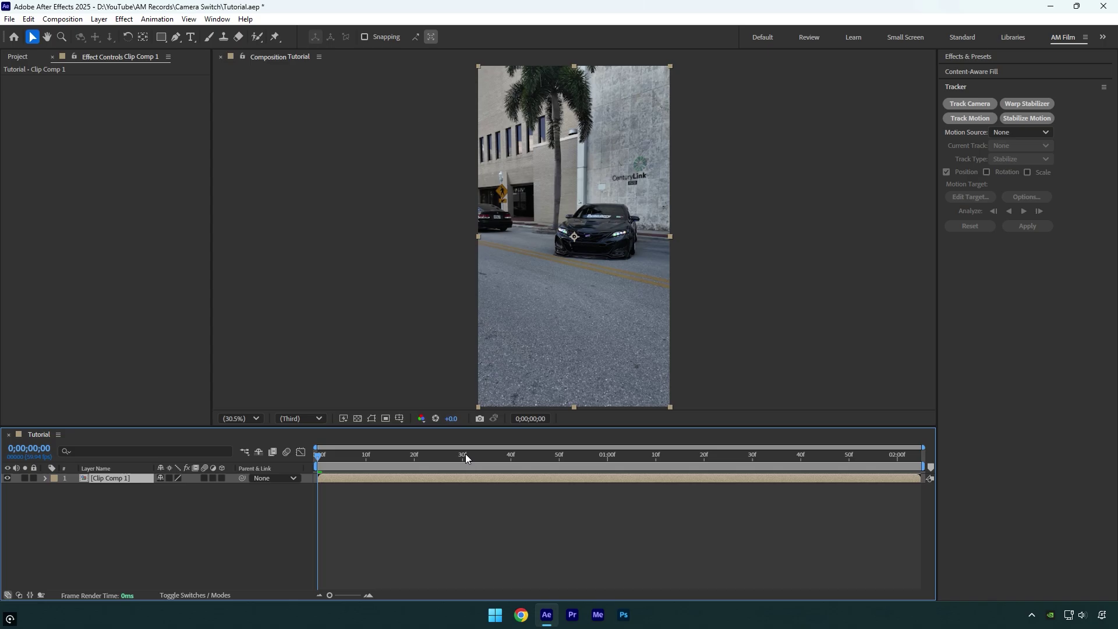
- Inside Clip Comp 1, start a 3D camera track on the clip with Detailed Analysis enabled
double_click(128, 481)
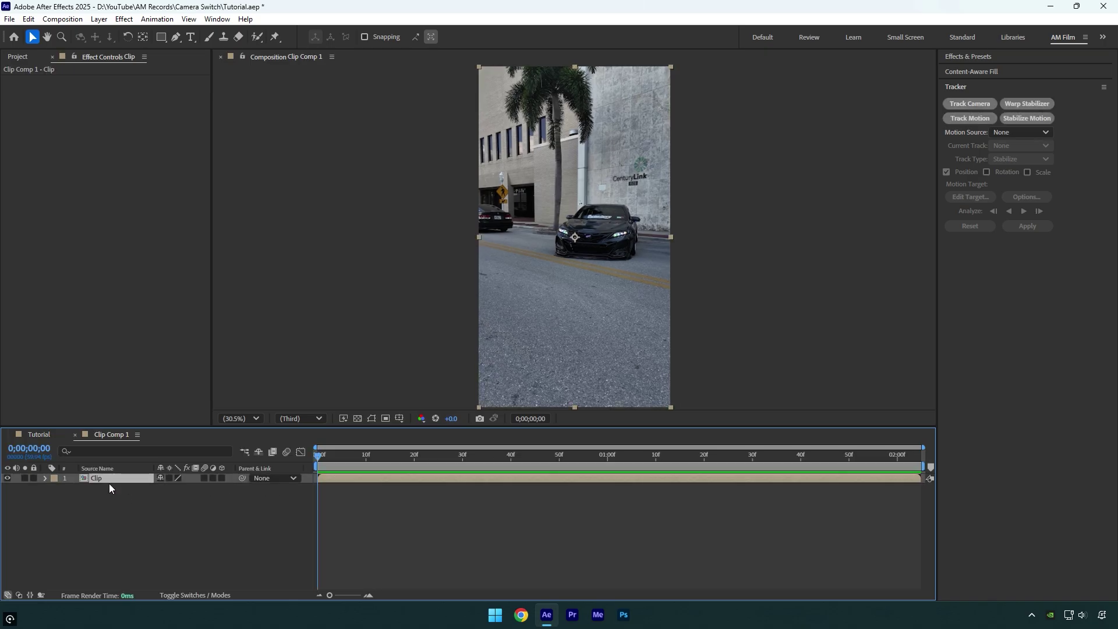
click(981, 107)
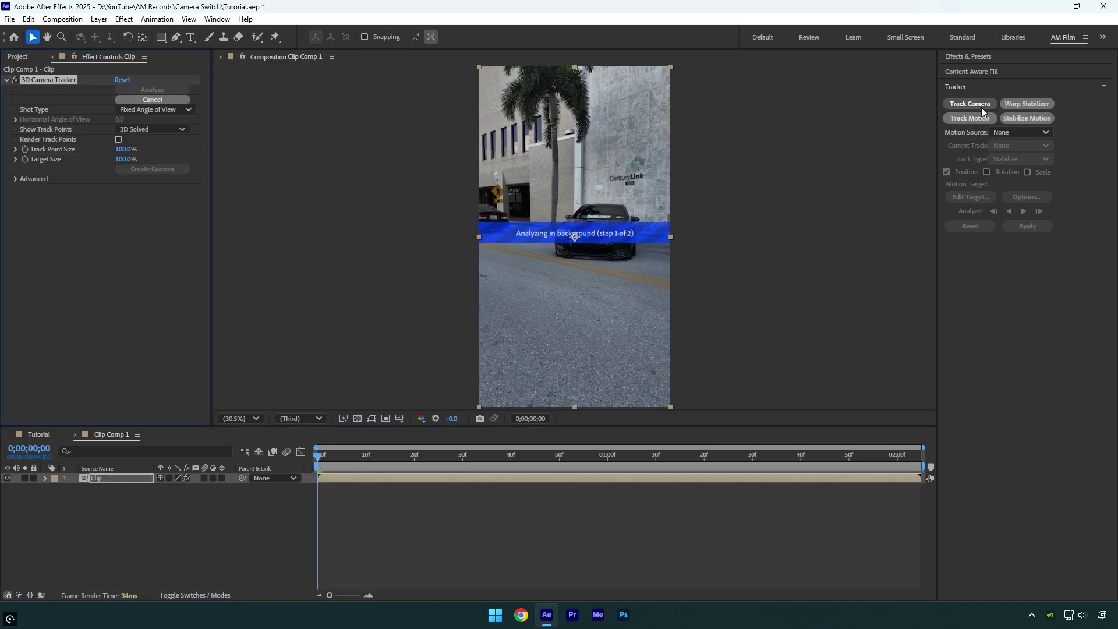
click(19, 178)
click(118, 219)
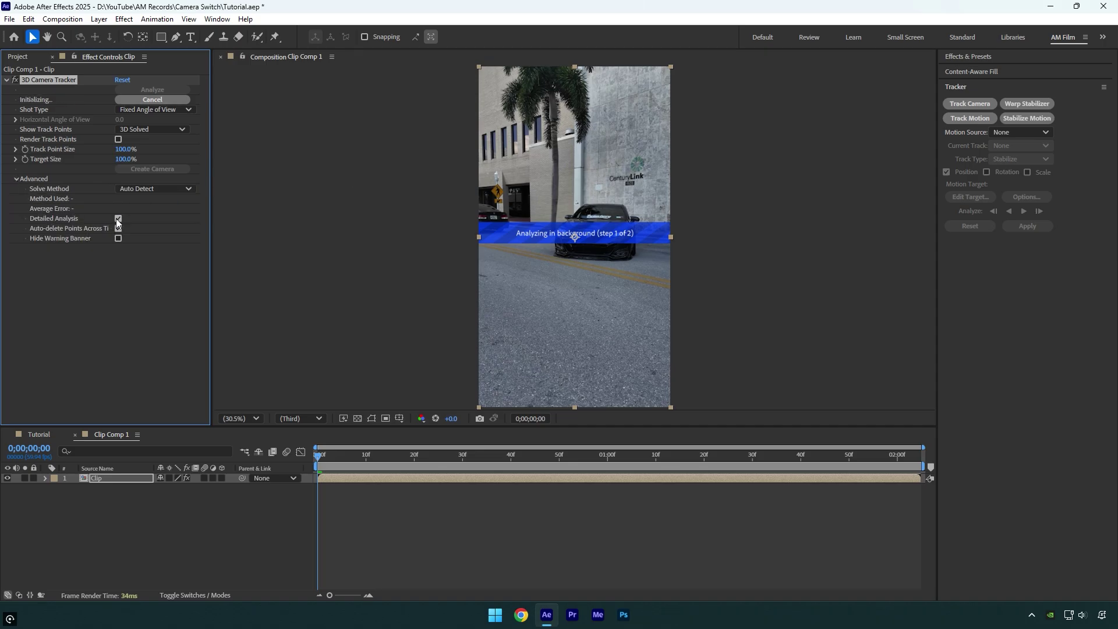
- Set the tracker's shot type to Specify Angle of View with a 40° horizontal angle
click(152, 110)
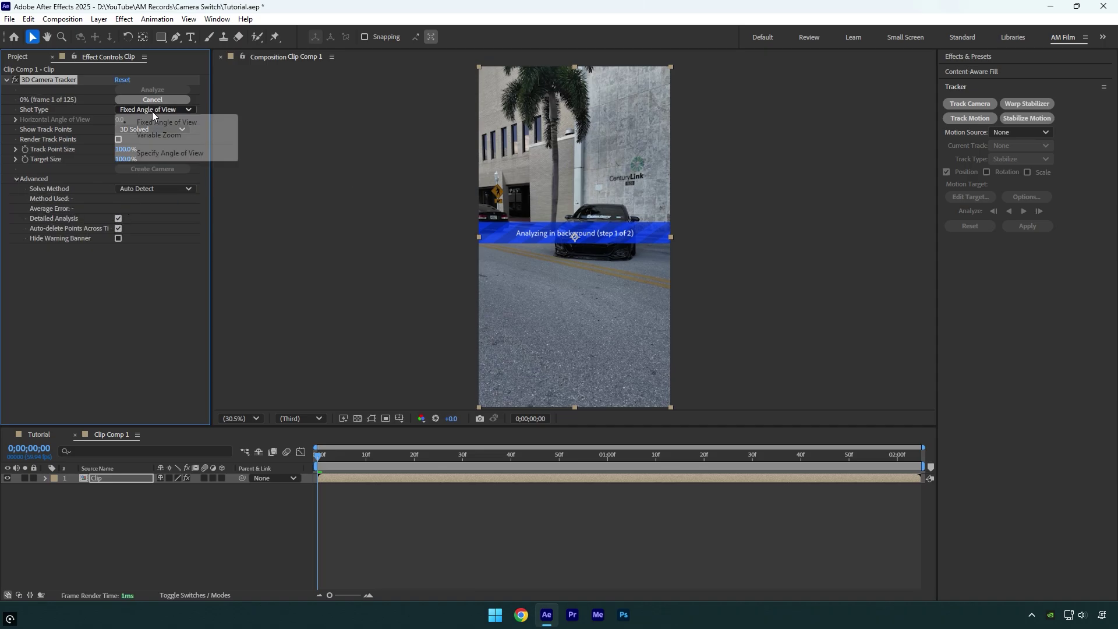
click(158, 154)
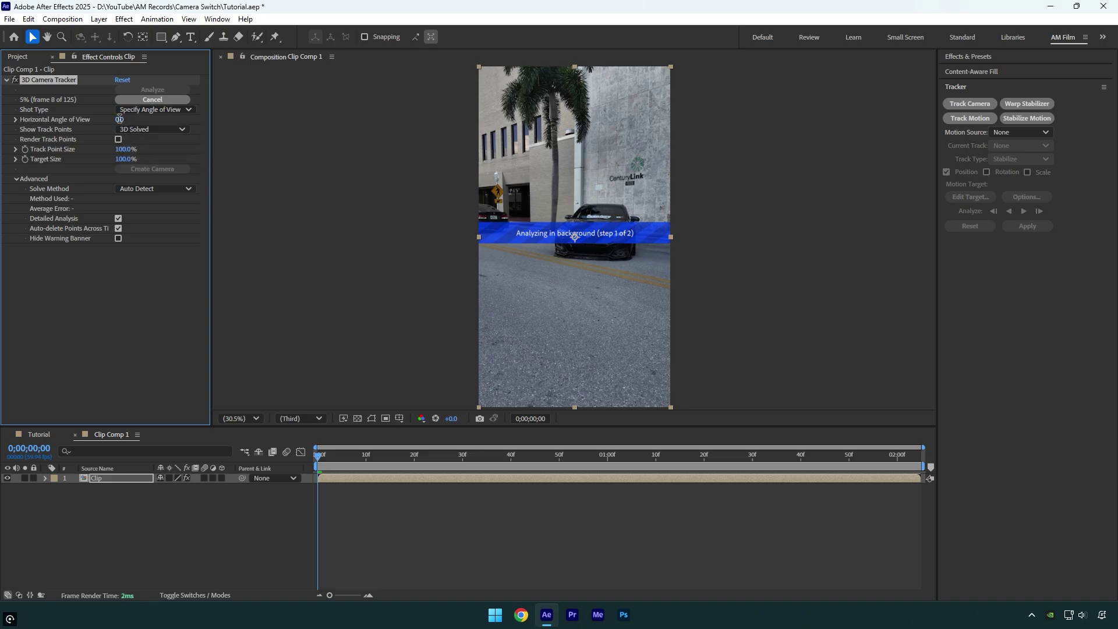
click(126, 120)
text(40)
key(Return)
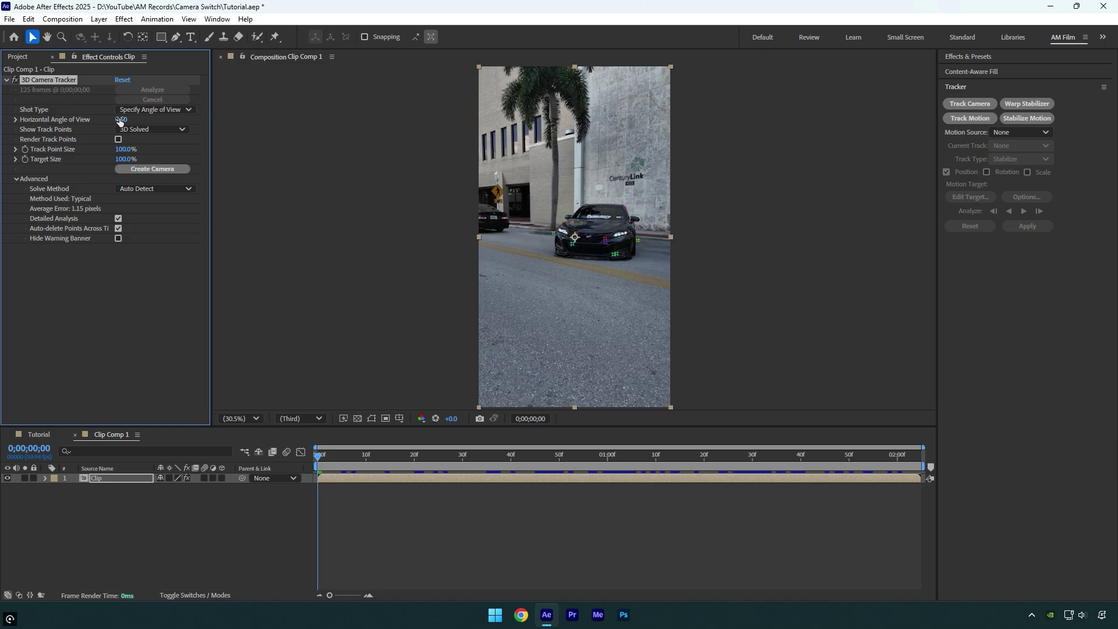
- Lower the horizontal angle of view to 34 and target the track points on the front badge
drag(317, 454, 341, 442)
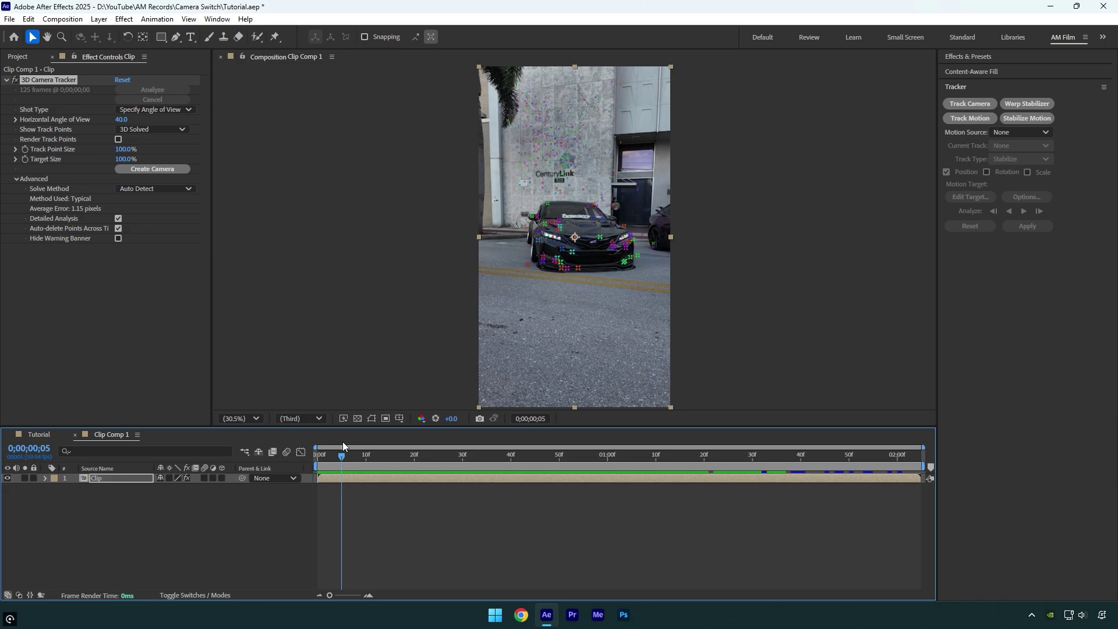
drag(121, 123, 115, 123)
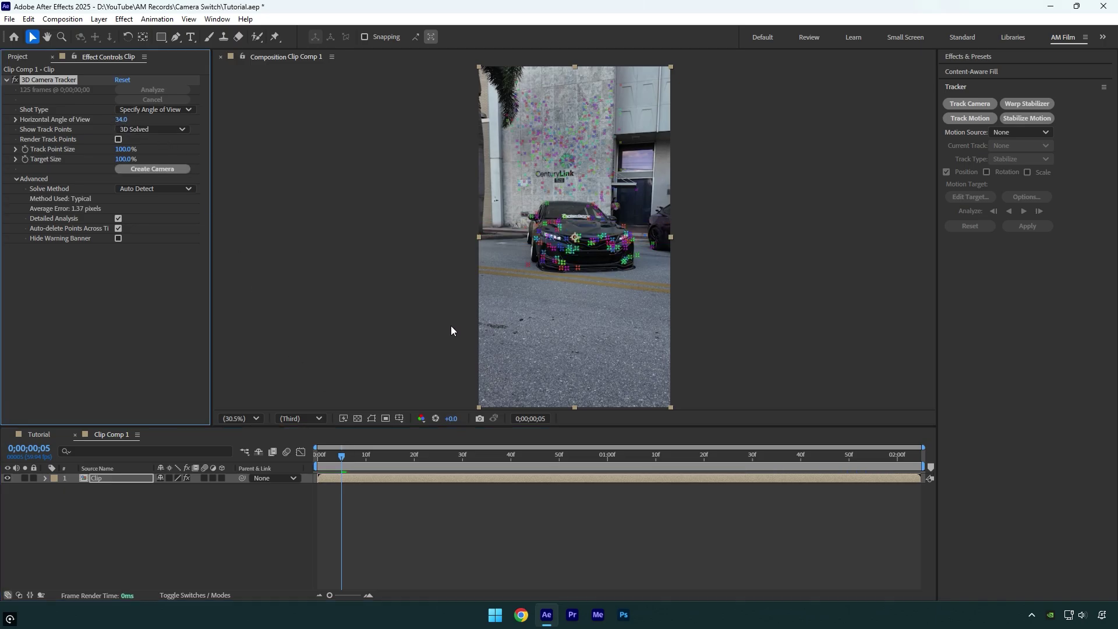
click(593, 243)
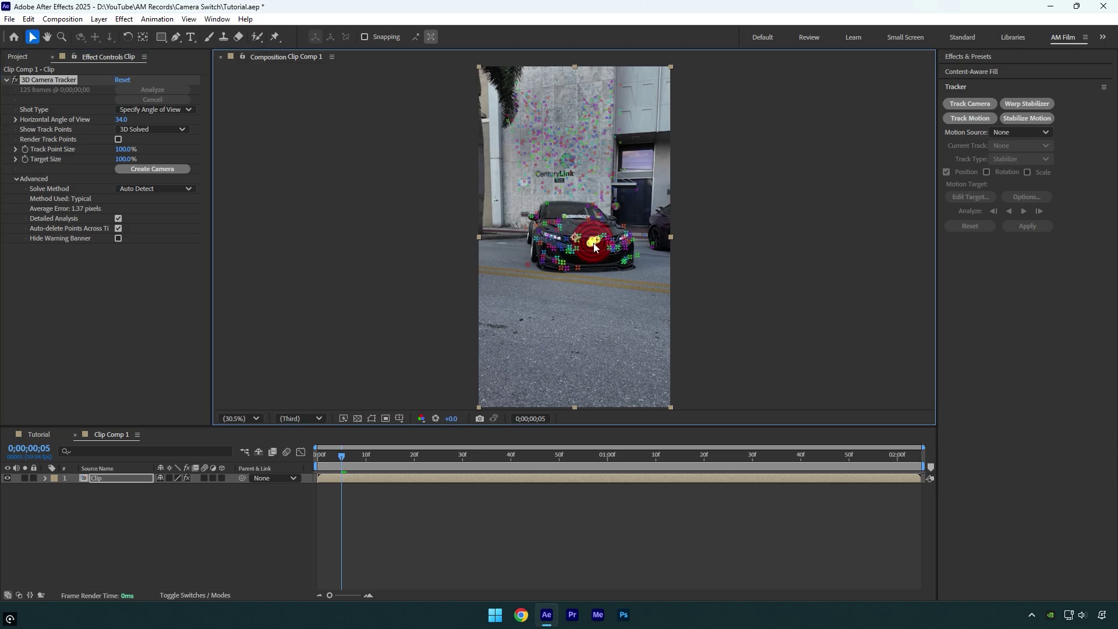
- Create a solid and camera at the badge points, scale Track Solid 1 to 5%, and position it over the badge
right_click(594, 243)
click(625, 268)
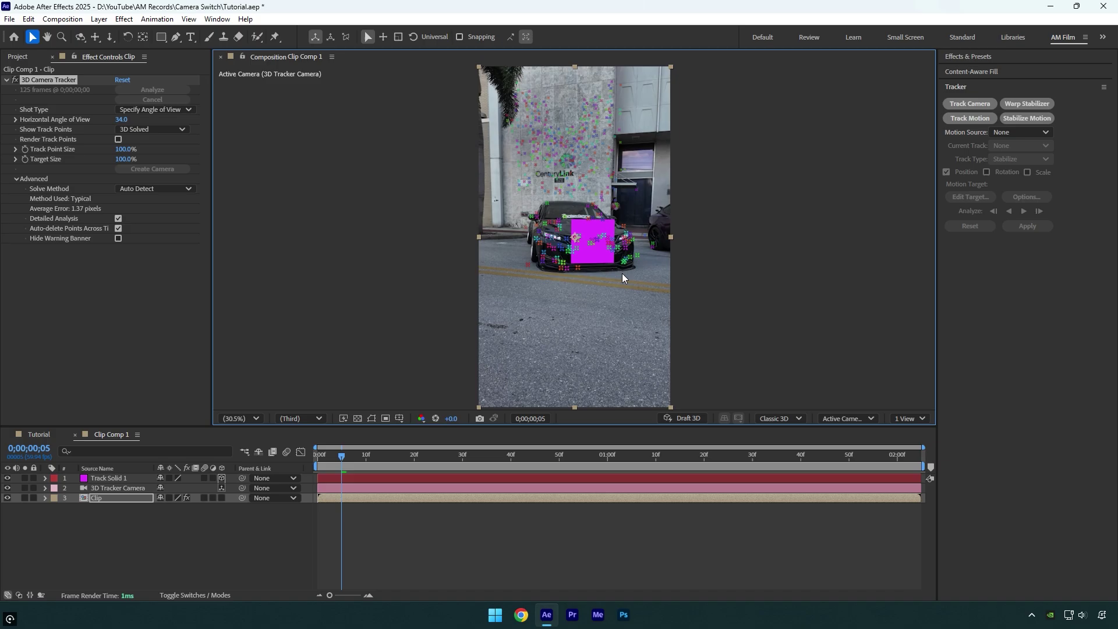
click(121, 476)
key(s)
drag(179, 489, 126, 489)
key(/)
key(period)
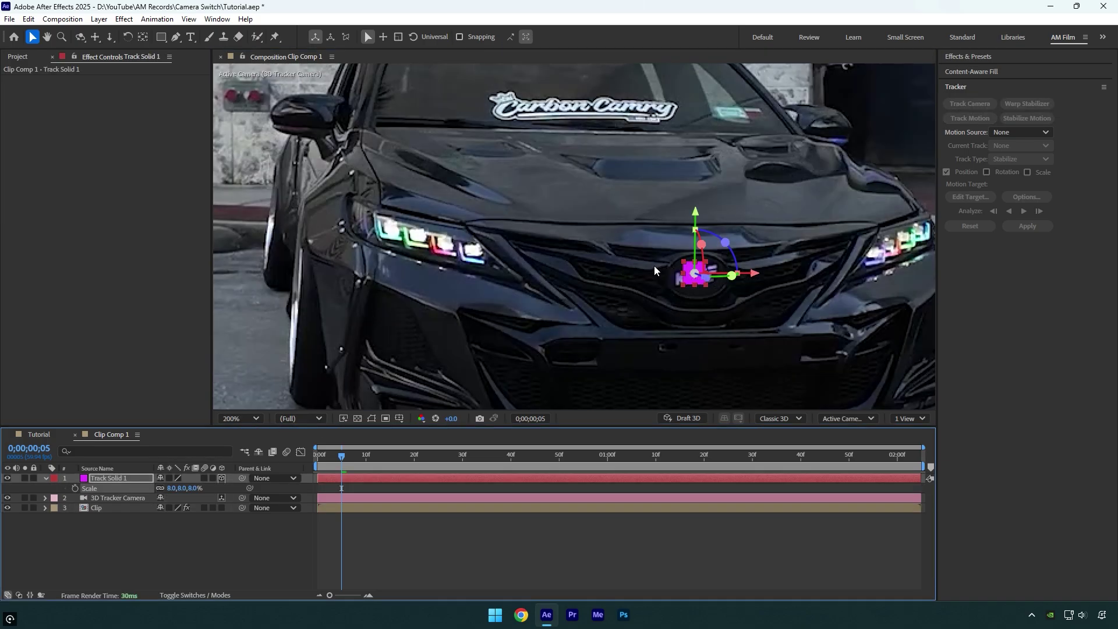
drag(168, 488, 170, 488)
drag(755, 274, 757, 280)
drag(698, 218, 701, 221)
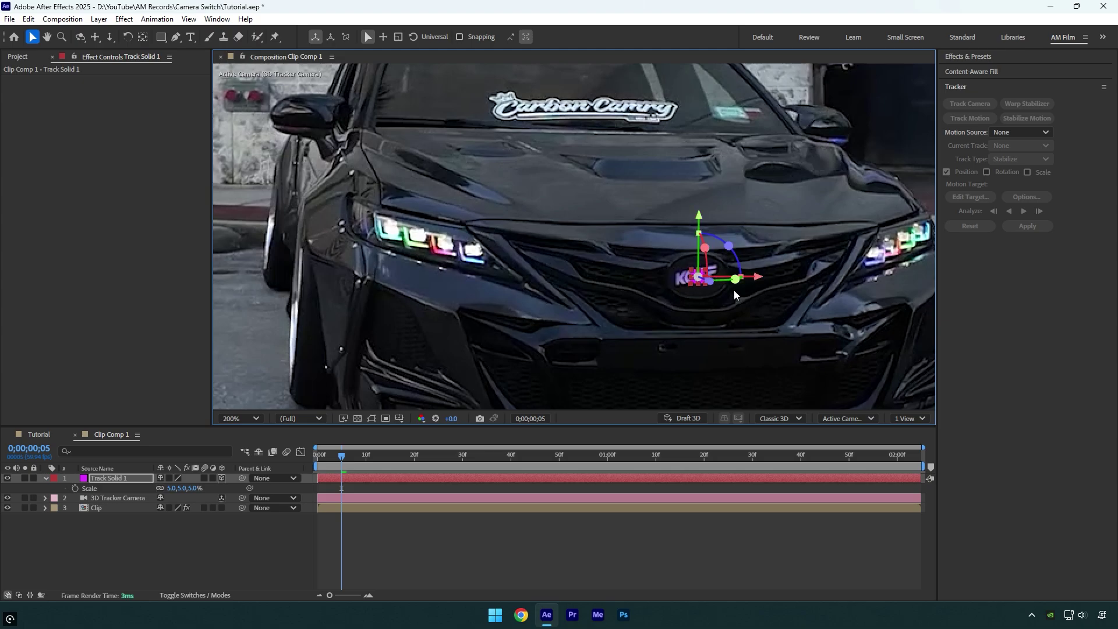
- Fit the view, hide the Clip layer, and select all three layers at the first frame
click(238, 419)
click(263, 202)
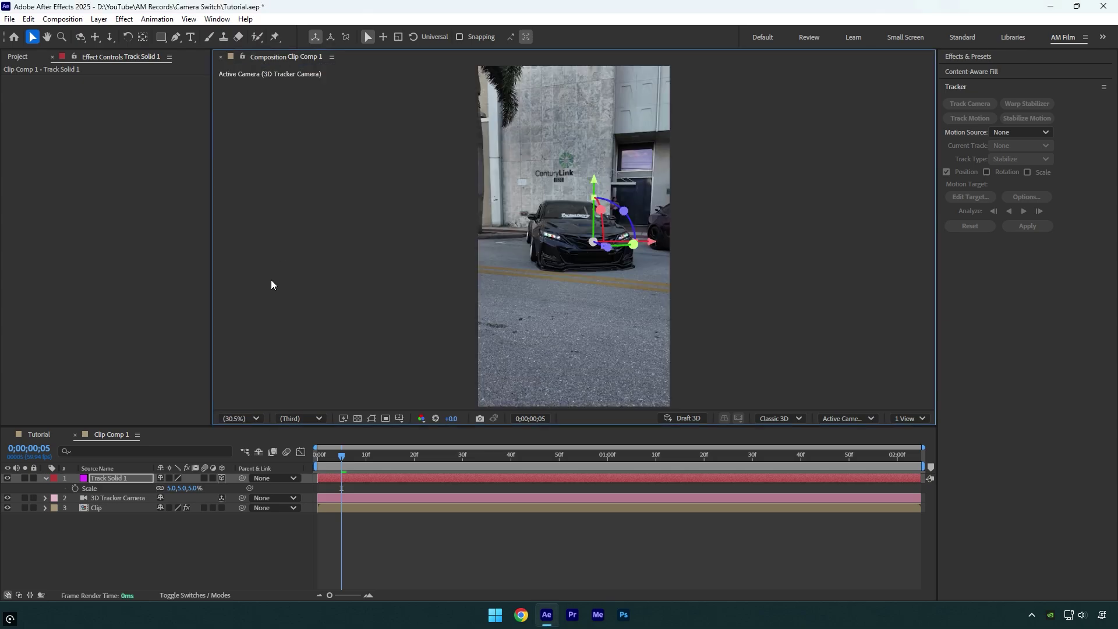
click(6, 509)
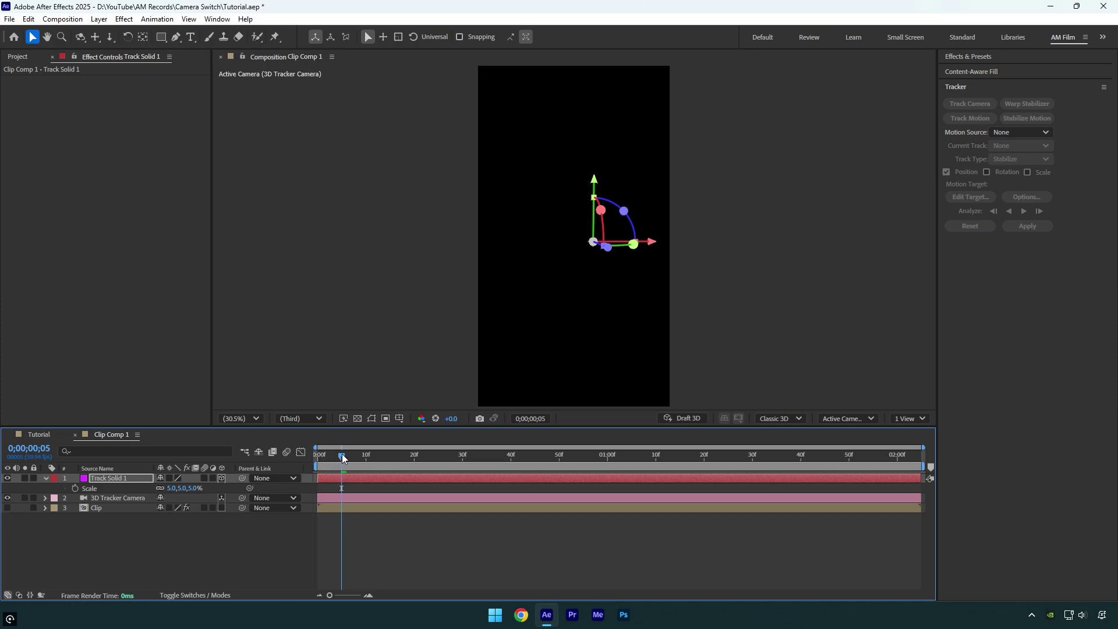
drag(341, 454, 305, 467)
drag(111, 533, 135, 473)
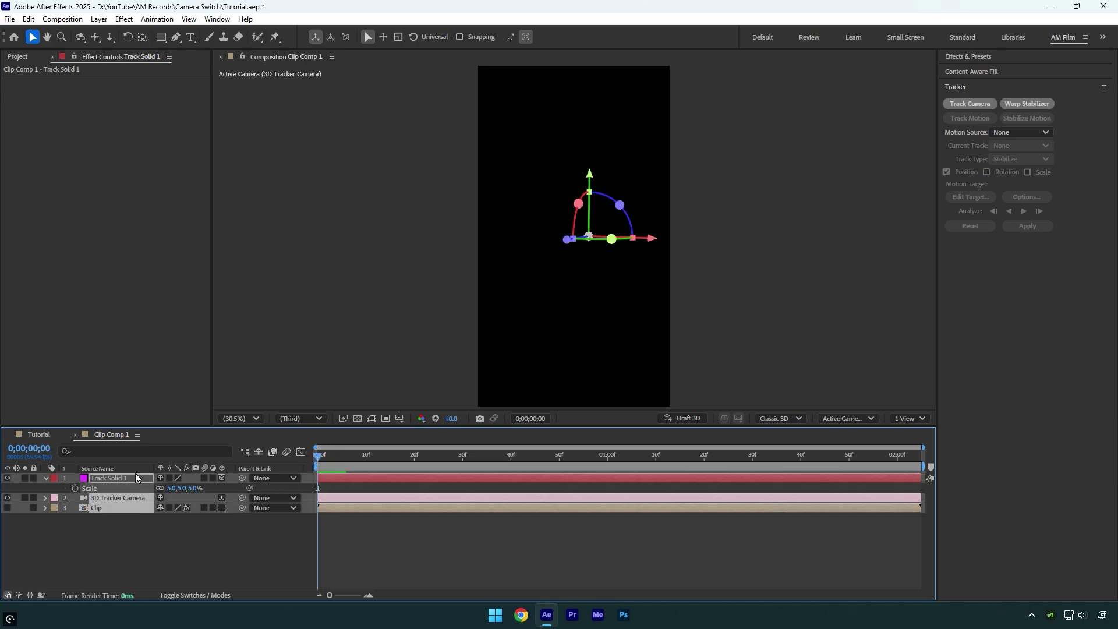
- Nest the three layers into Pre-comp 1 and place a stabilize track point on the magenta square
right_click(118, 508)
click(163, 429)
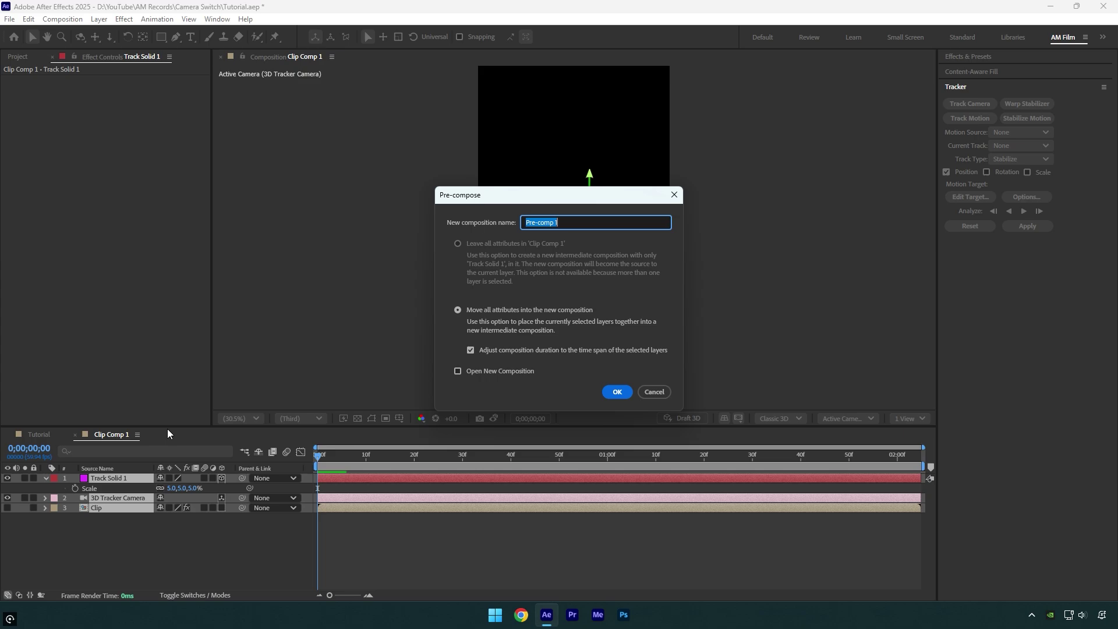
click(617, 391)
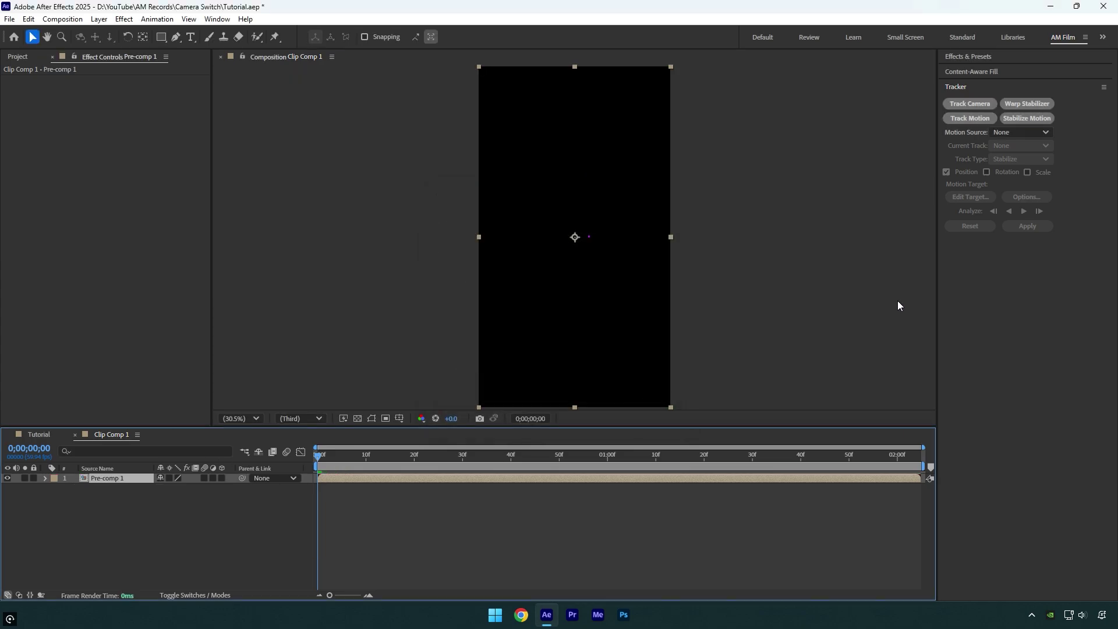
click(1026, 117)
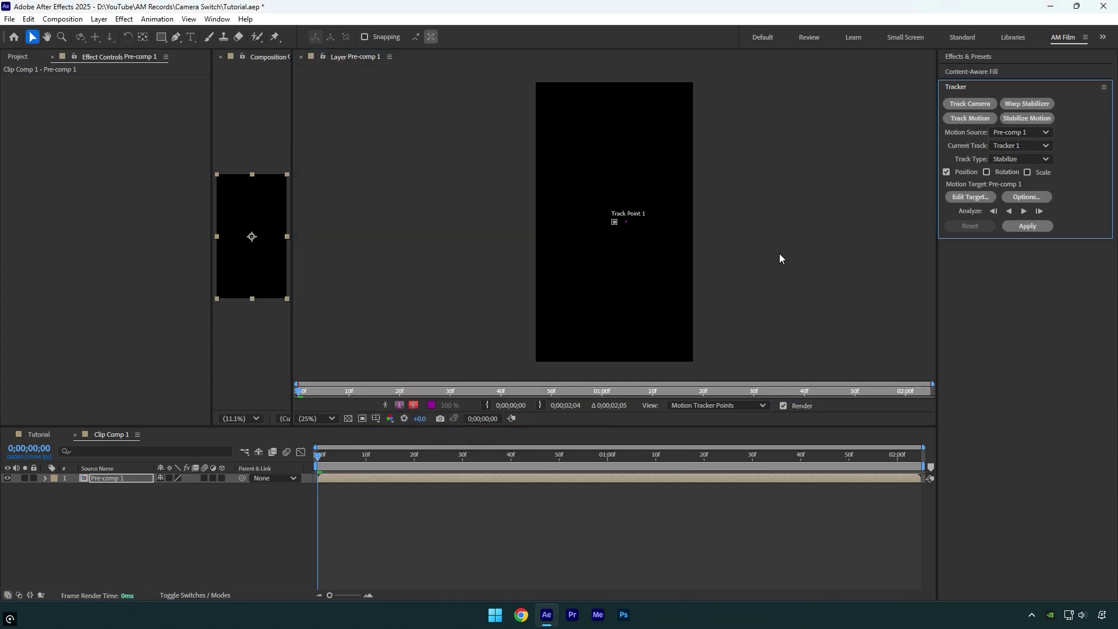
drag(630, 234, 756, 236)
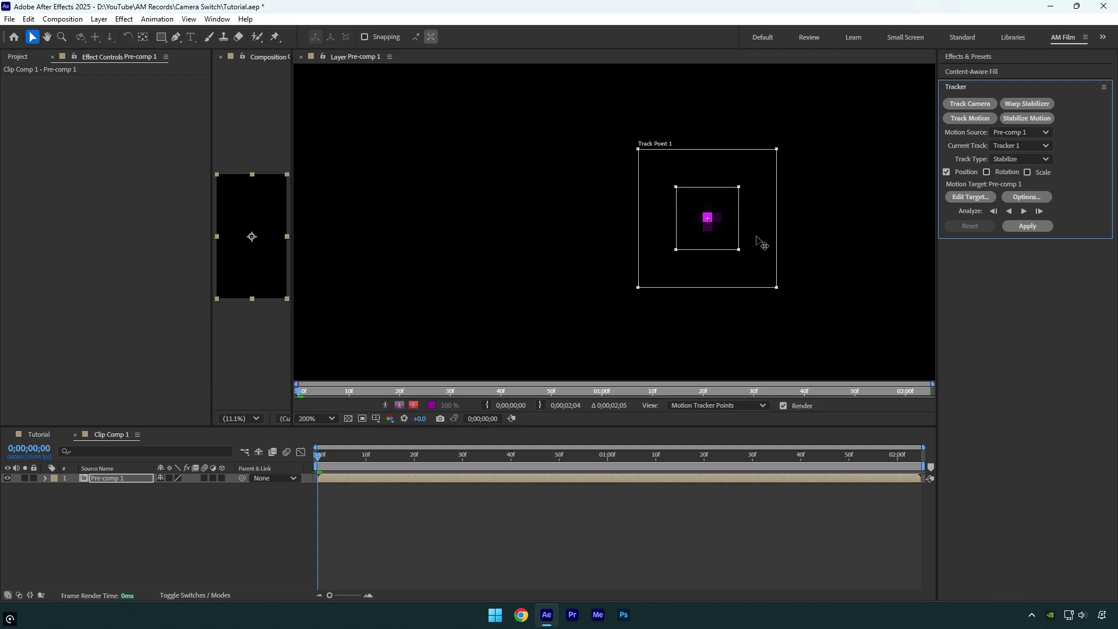
- Track on the RGB channel, adapting the feature every frame, analyze forward, and apply in X and Y
click(1019, 197)
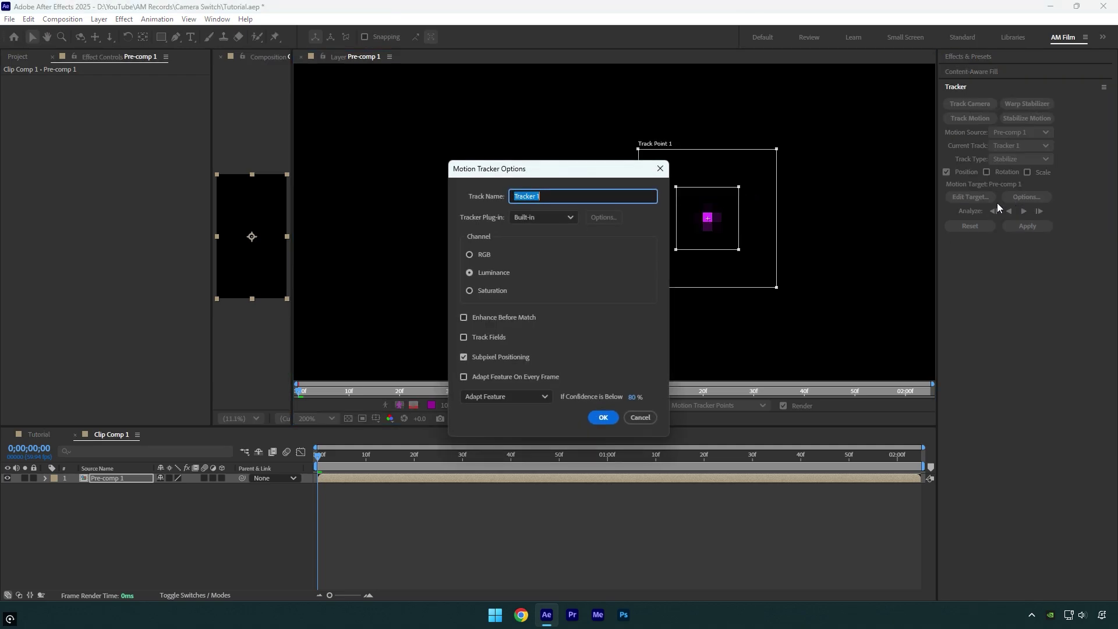
click(484, 255)
click(469, 377)
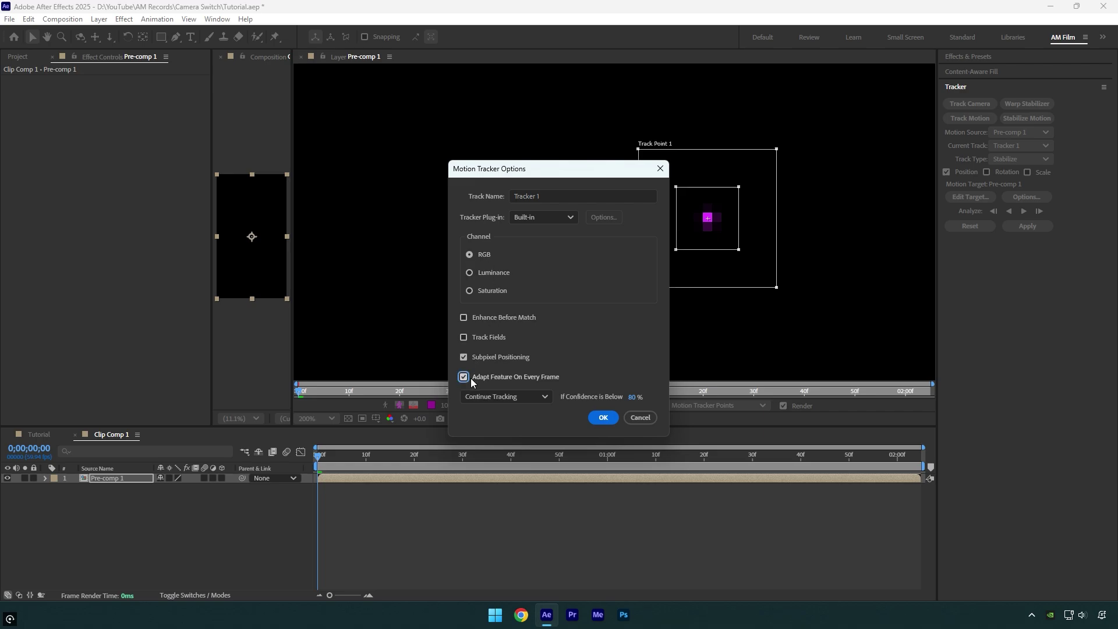
click(604, 417)
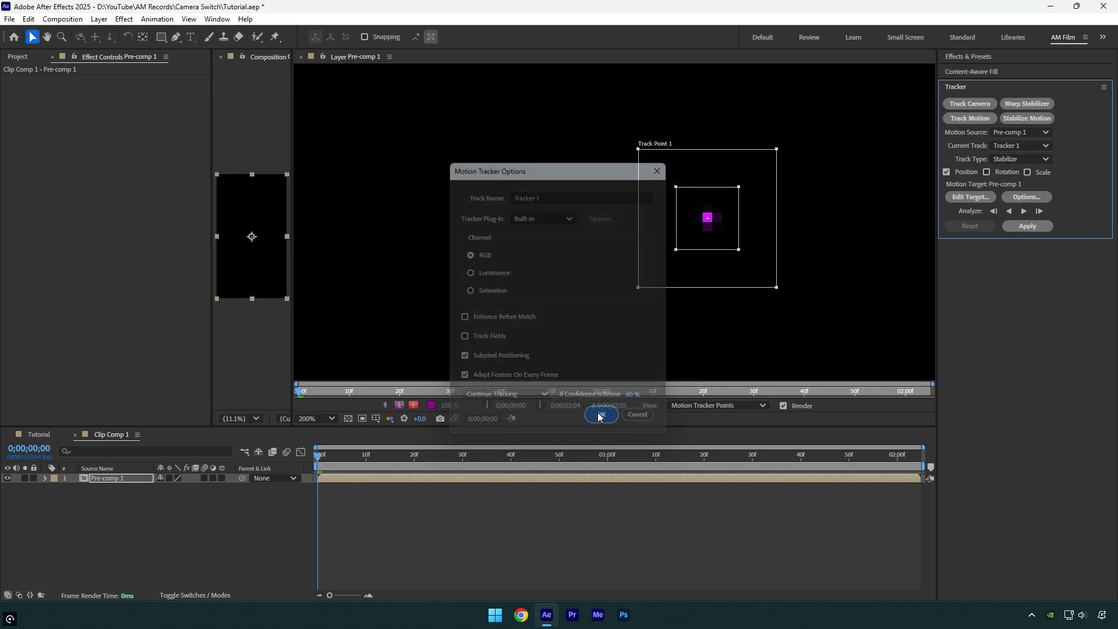
click(1024, 212)
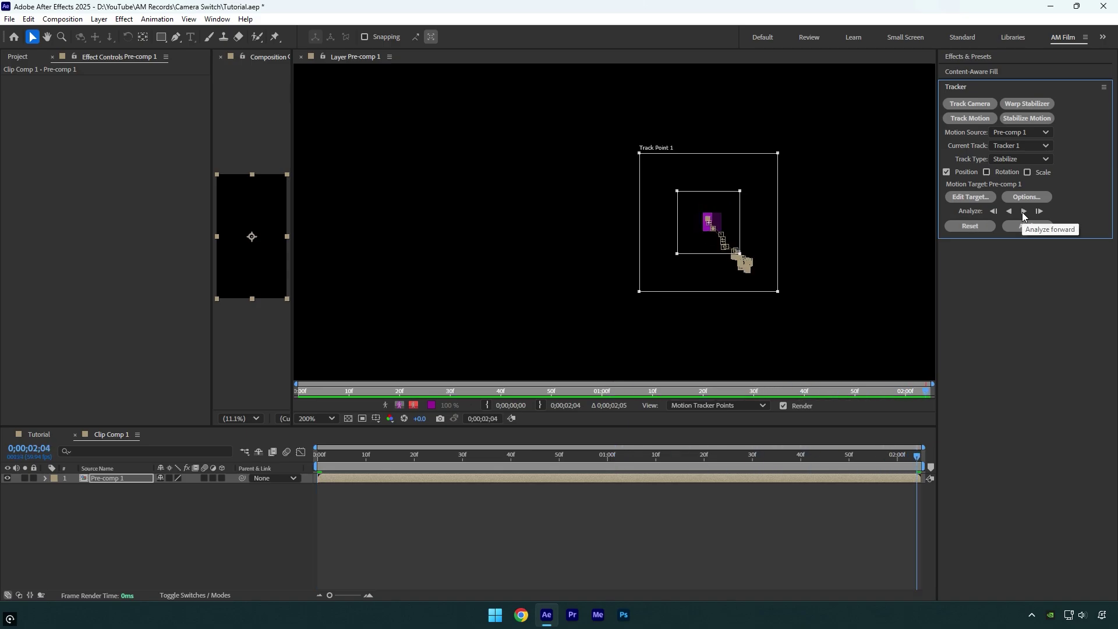
click(1022, 226)
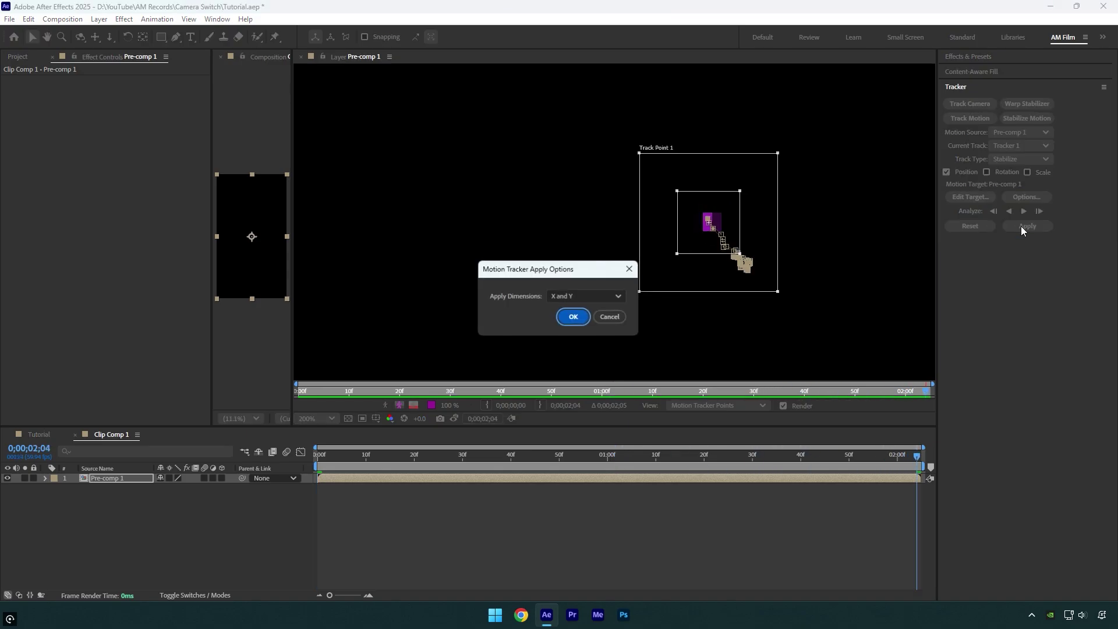
click(572, 322)
- Inside Pre-comp 1, hide Track Solid 1 and make the Clip layer visible
click(300, 57)
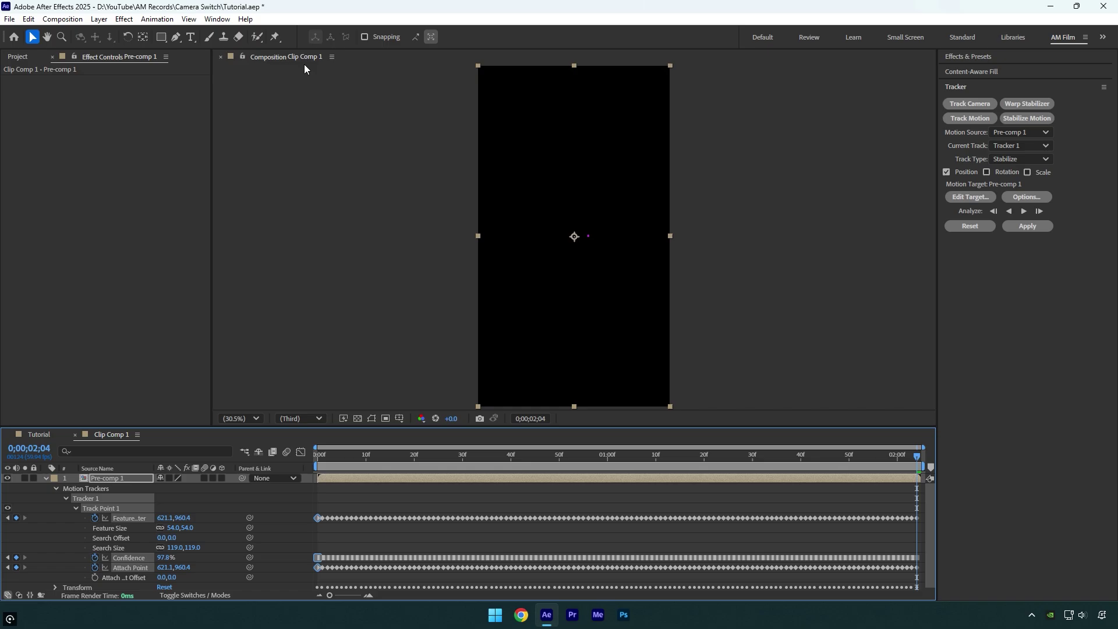
double_click(107, 480)
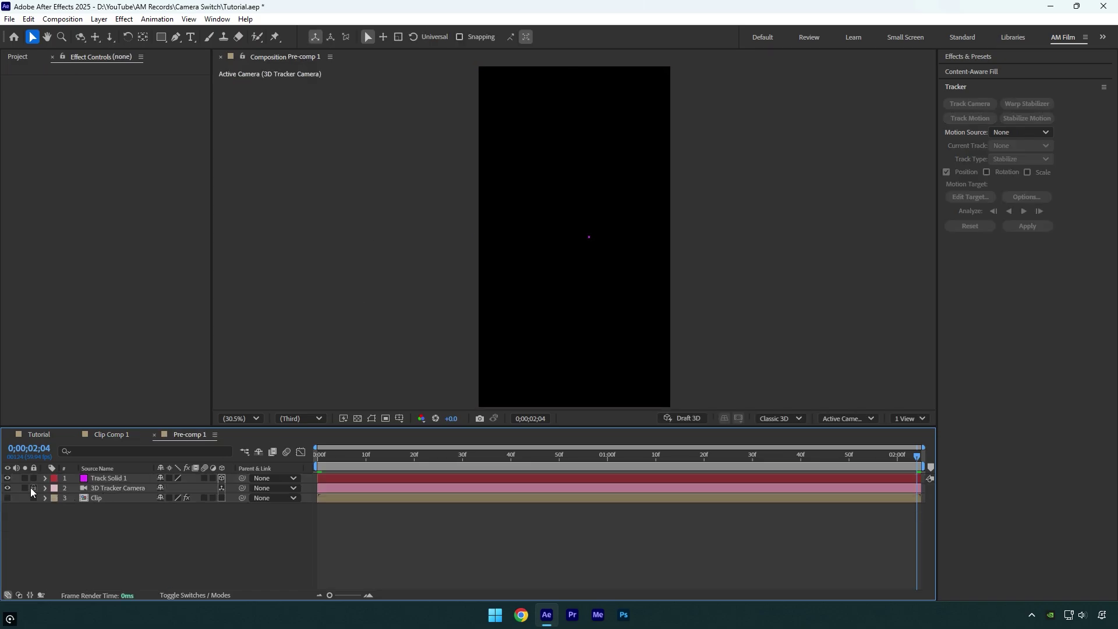
click(8, 479)
click(7, 498)
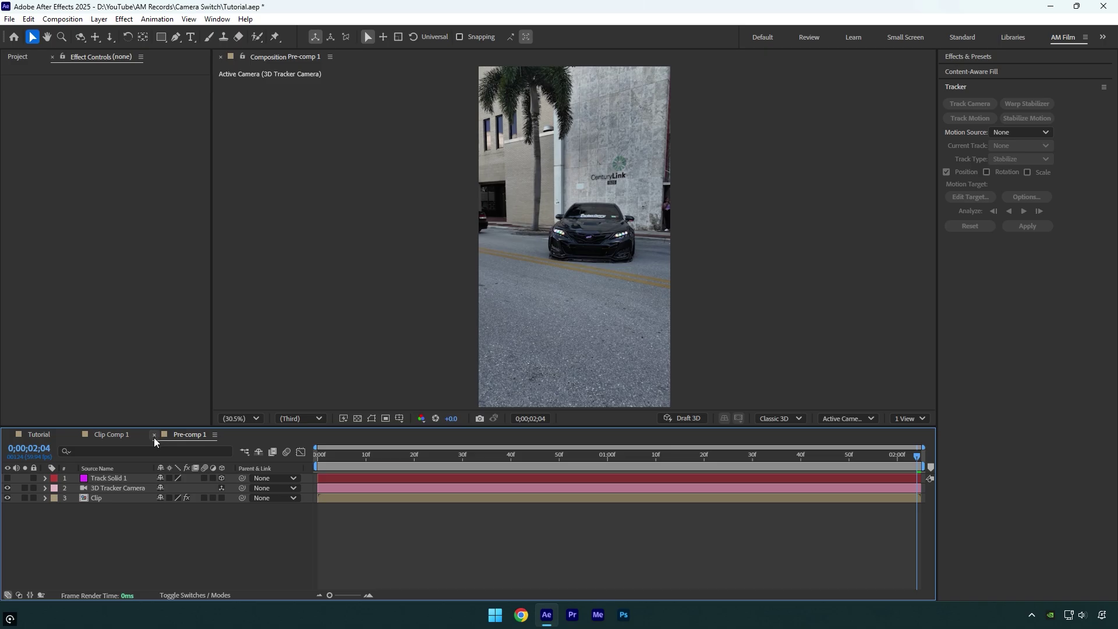
click(154, 435)
- Play back the stabilized footage in Clip Comp 1 and bring up the grid and guide options
drag(344, 457, 282, 457)
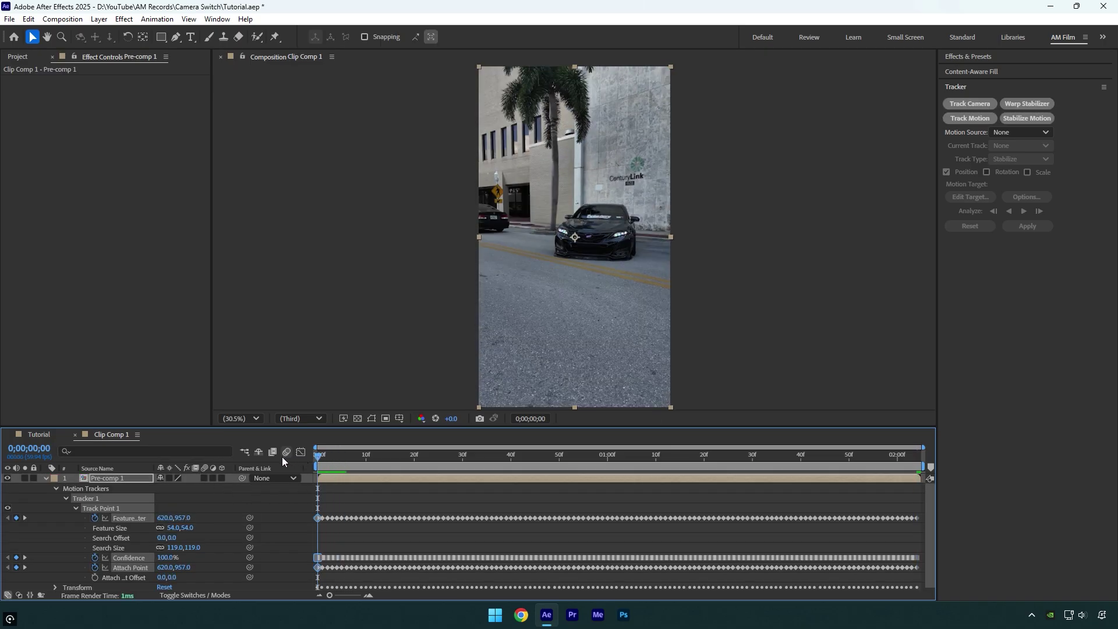
key(space)
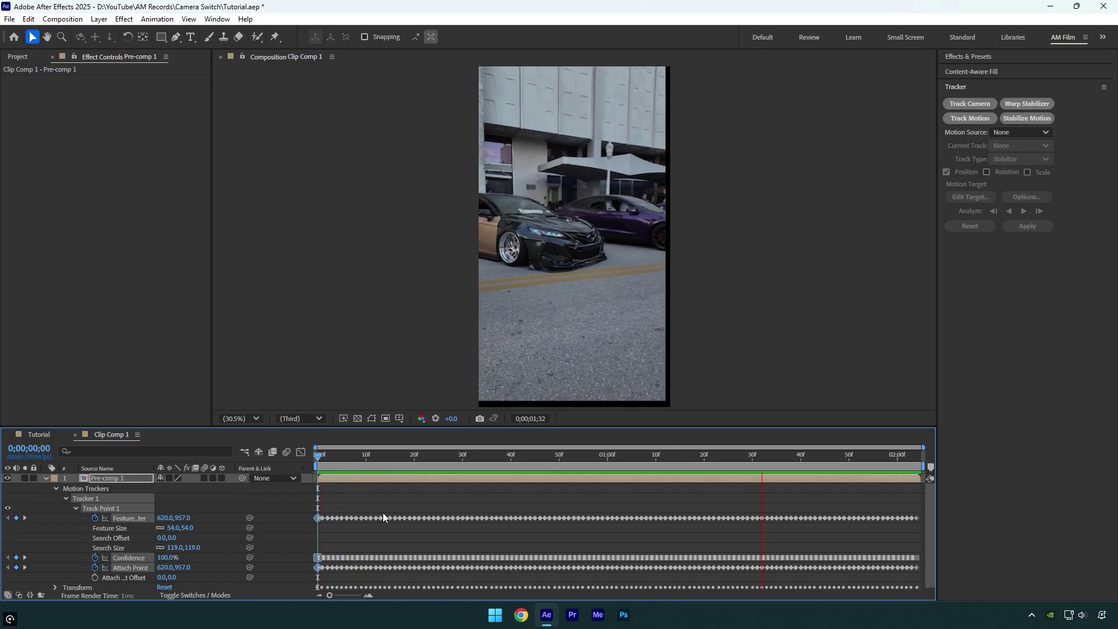
key(space)
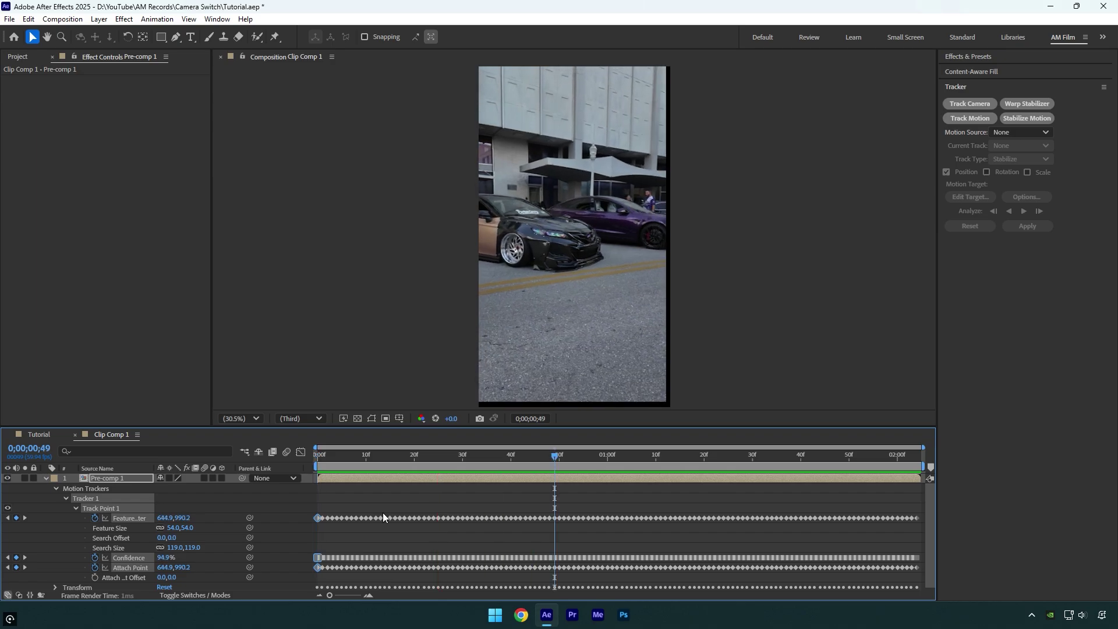
click(400, 514)
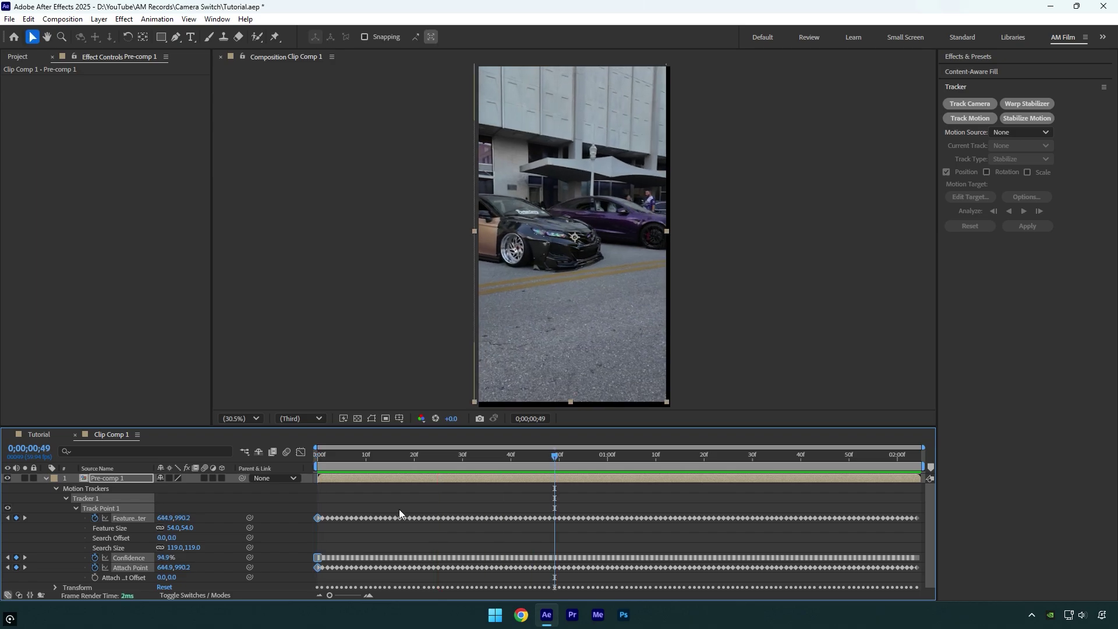
click(400, 418)
click(425, 446)
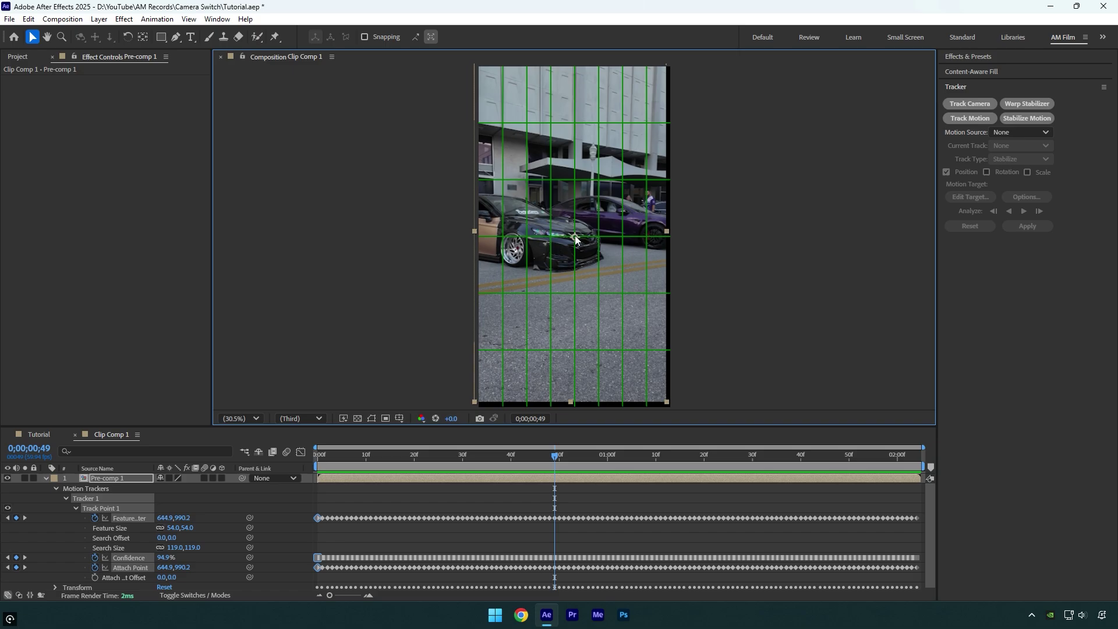
scroll(589, 264, up, 4)
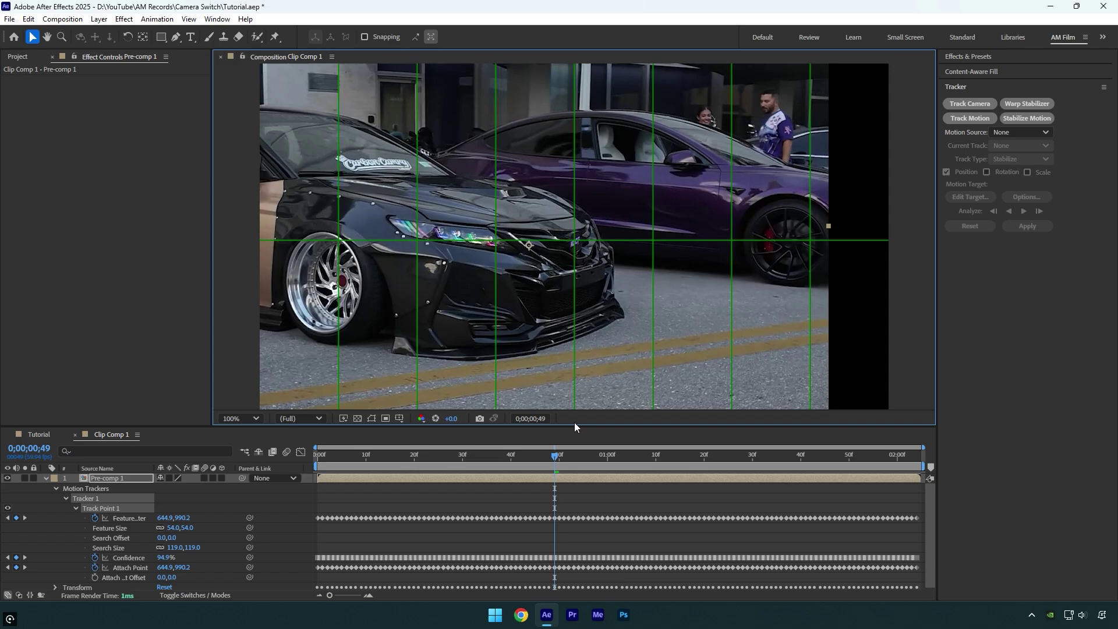
drag(555, 455, 307, 449)
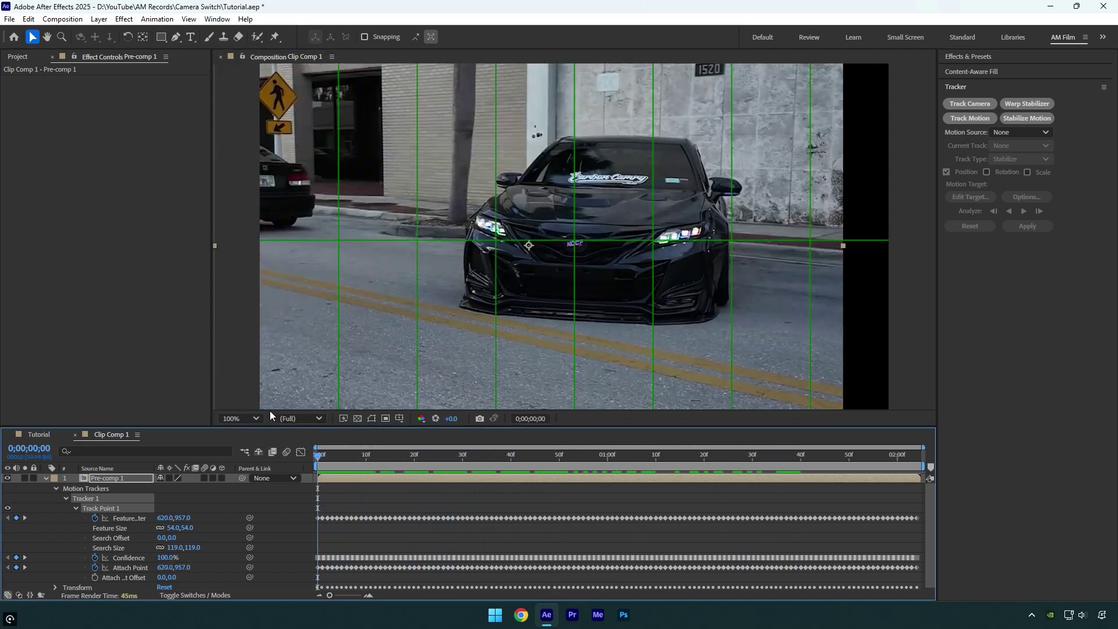
click(256, 418)
click(259, 203)
key(space)
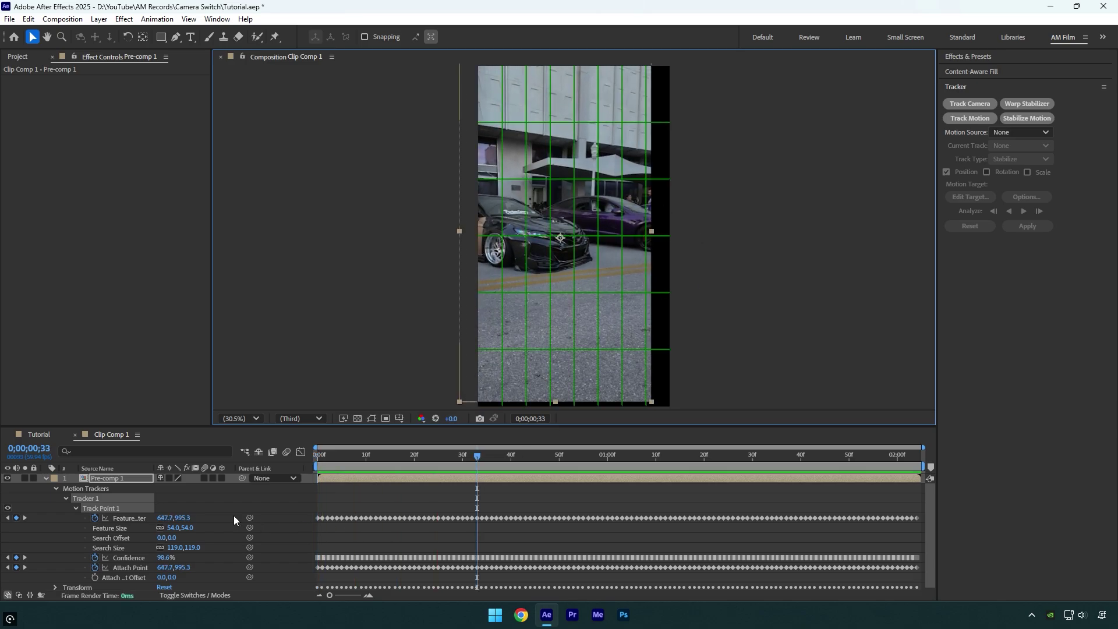
- Scale Pre-comp 1 to 135% and preview the clip to confirm no black edges remain
key(s)
click(178, 488)
text(135)
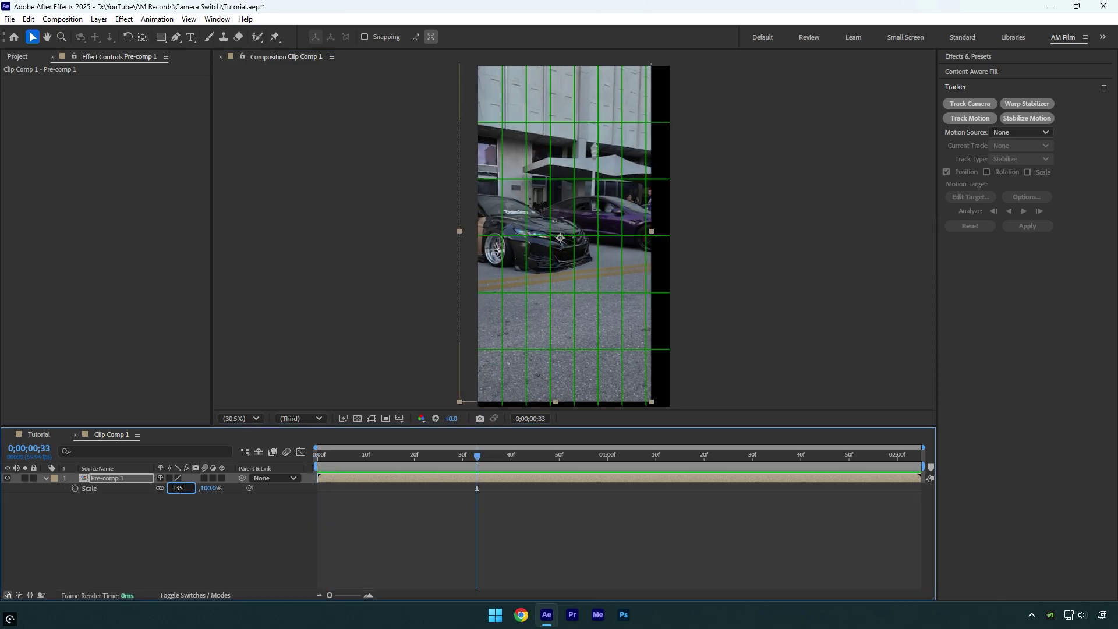
key(Return)
drag(378, 455, 324, 453)
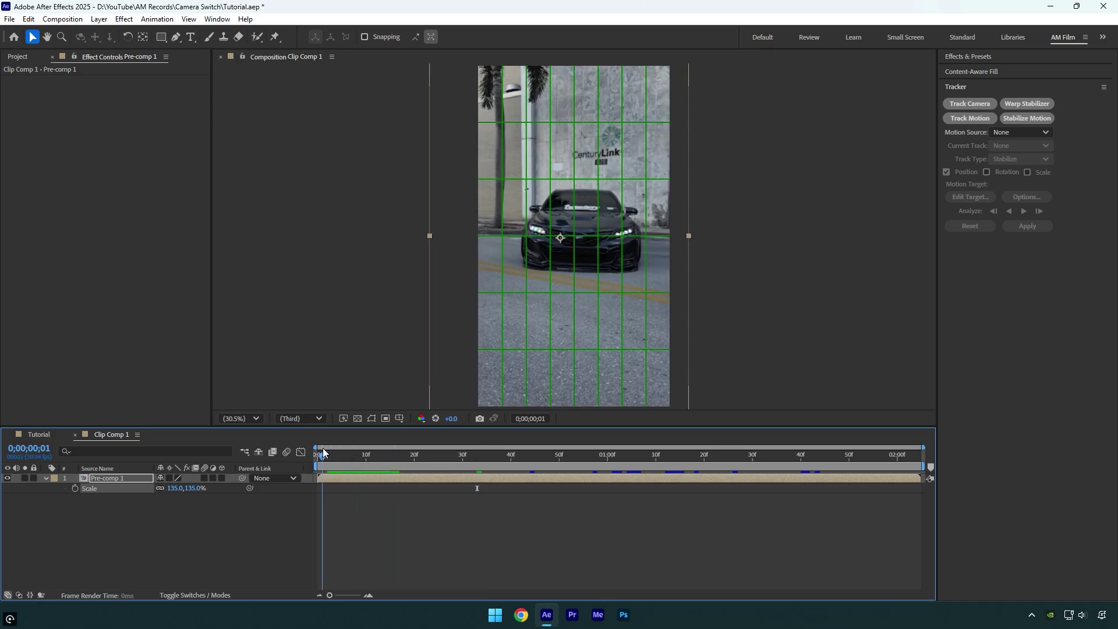
key(slash)
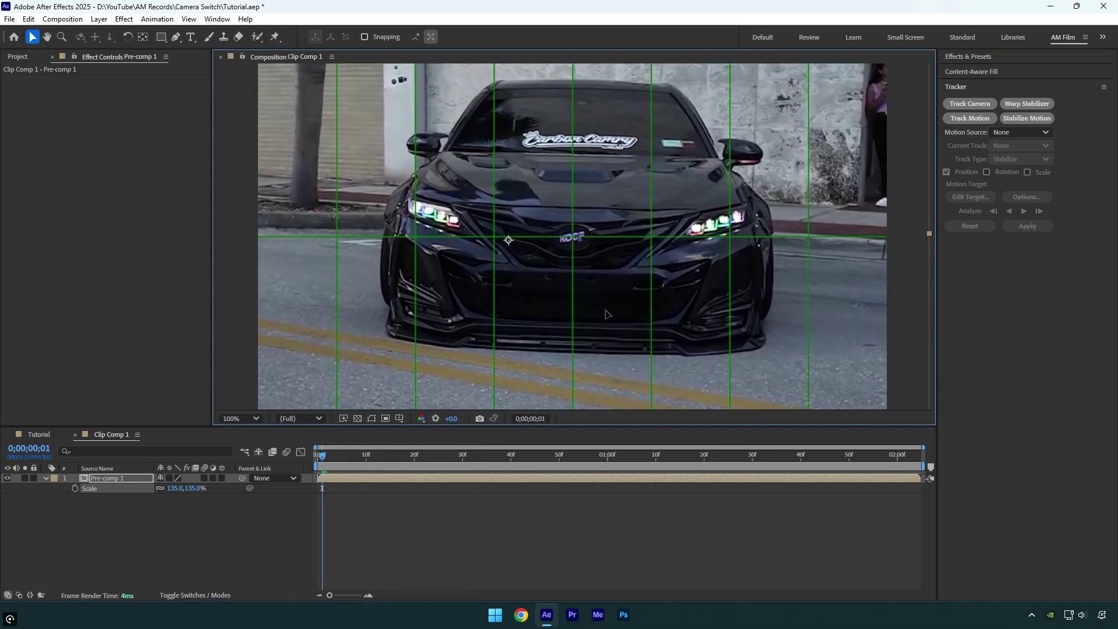
click(235, 417)
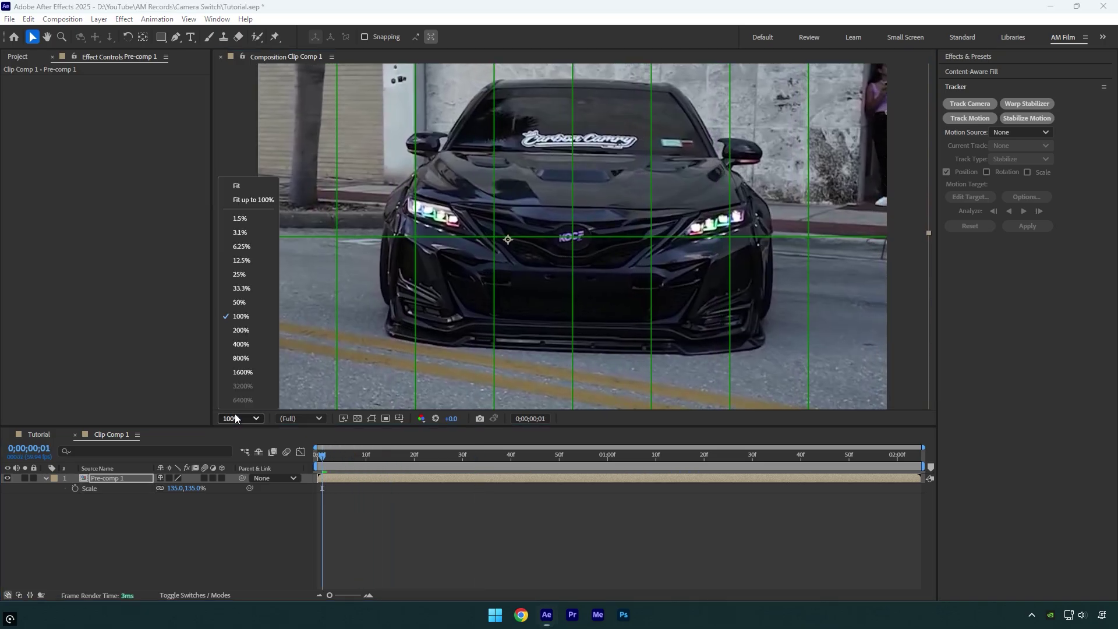
click(252, 200)
key(space)
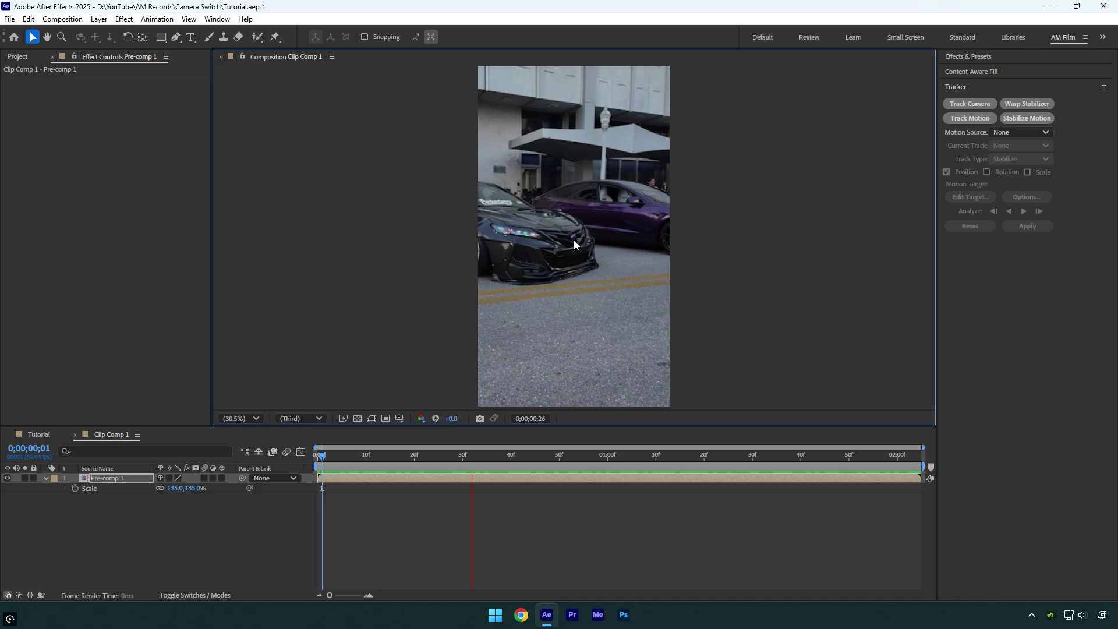
key(space)
drag(621, 456, 291, 463)
- Add a null layer and parent Pre-comp 1 to Null 2
right_click(113, 529)
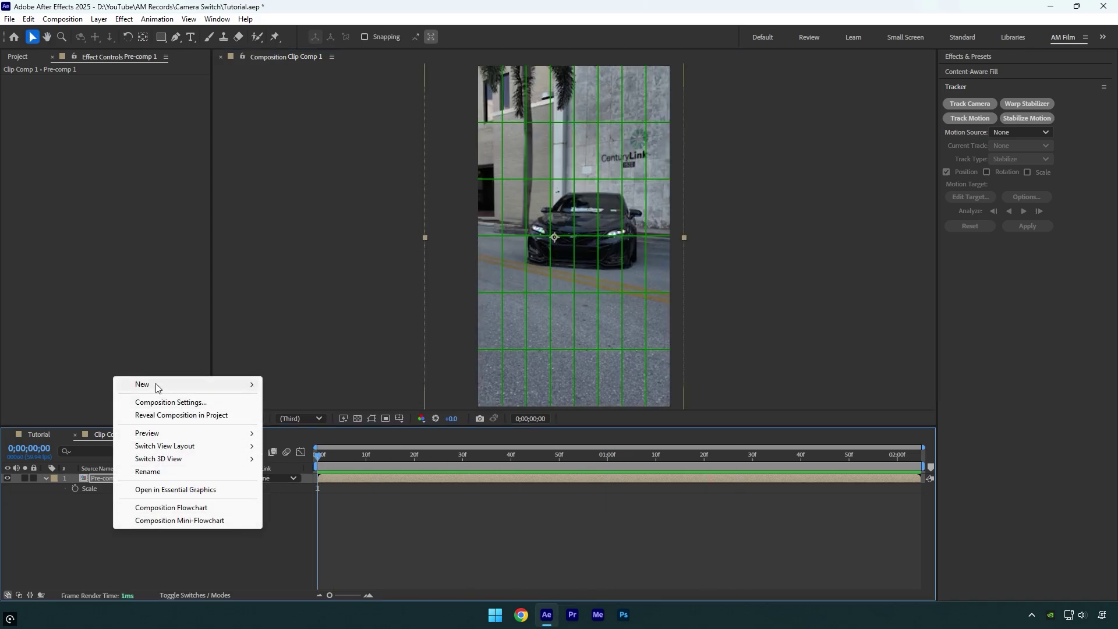
mouse_move(155, 384)
click(298, 454)
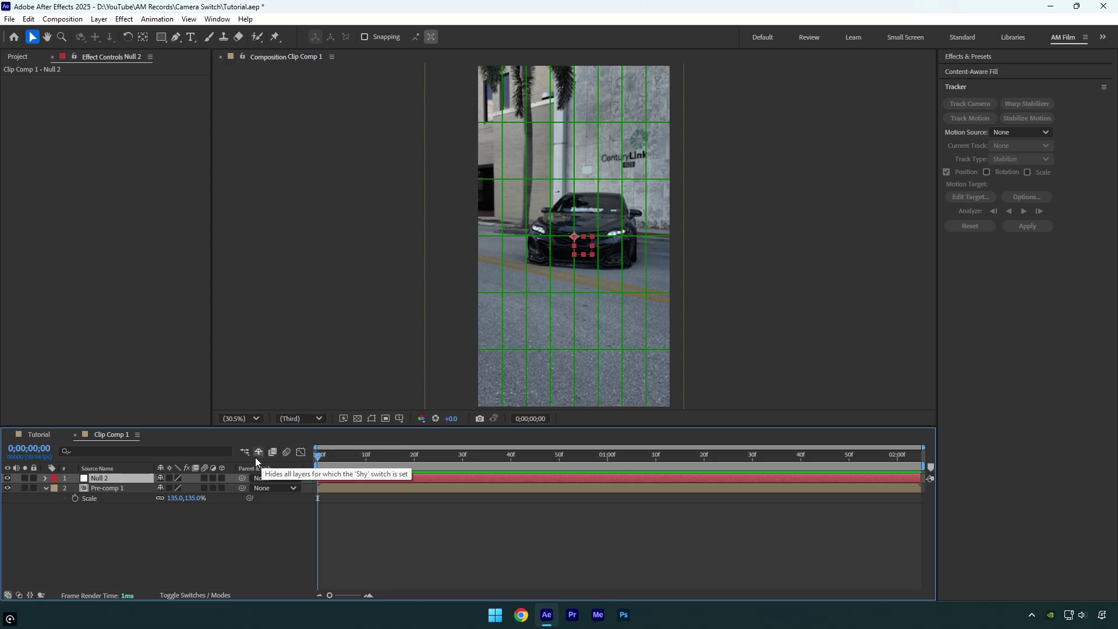
drag(243, 488, 106, 478)
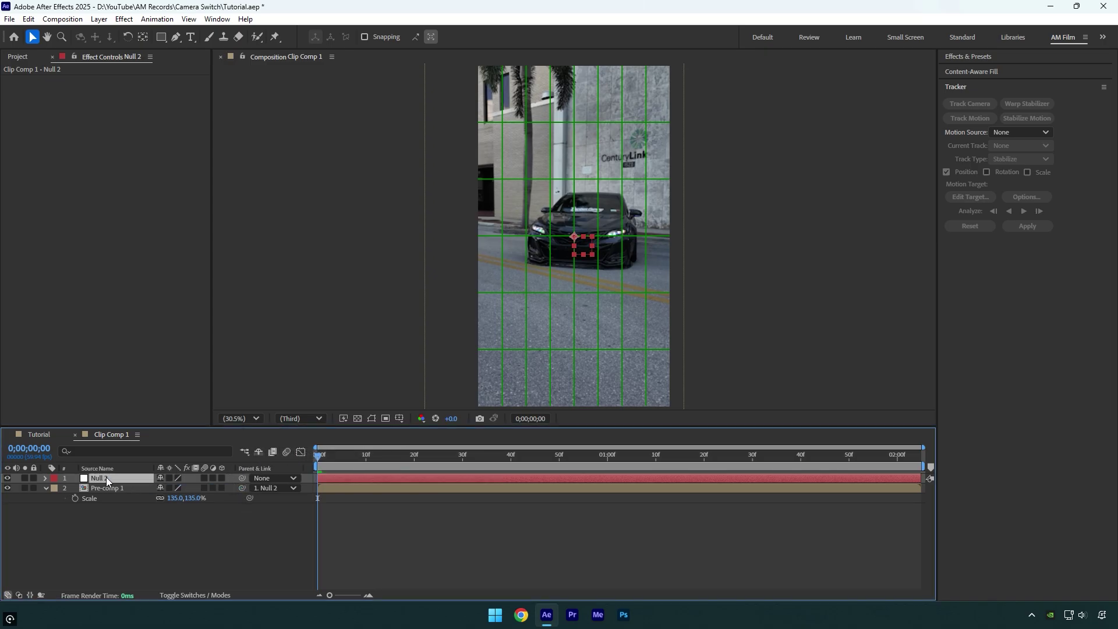
- Keyframe Null 2's Position from 540,960 at 0;00;00;47 to 867,990 at 0;00;01;48, selecting both keys
key(p)
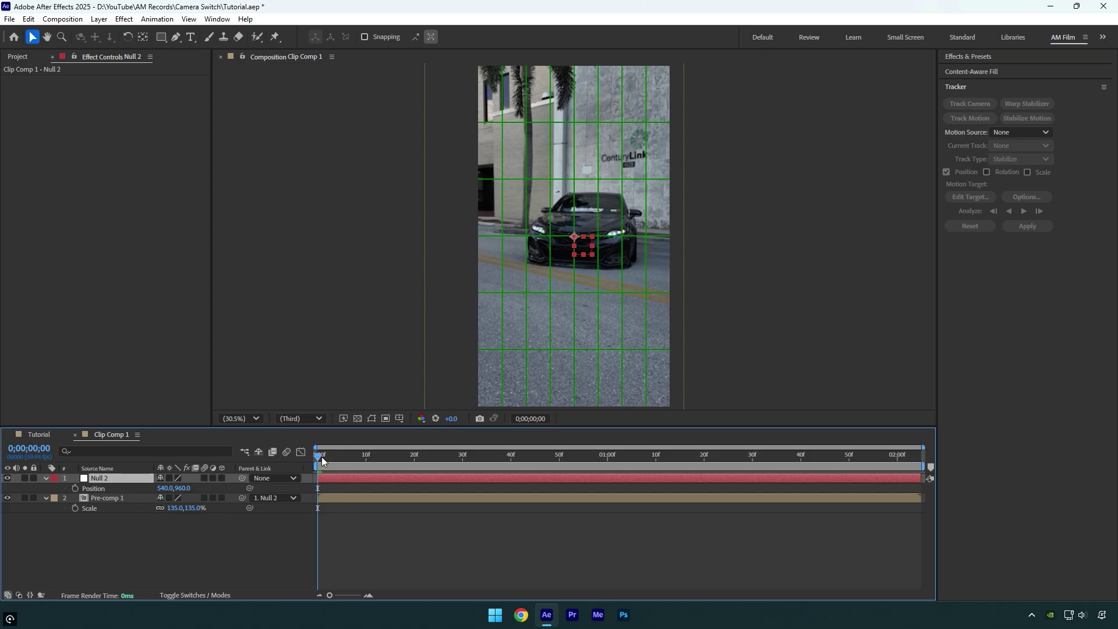
drag(322, 456, 543, 457)
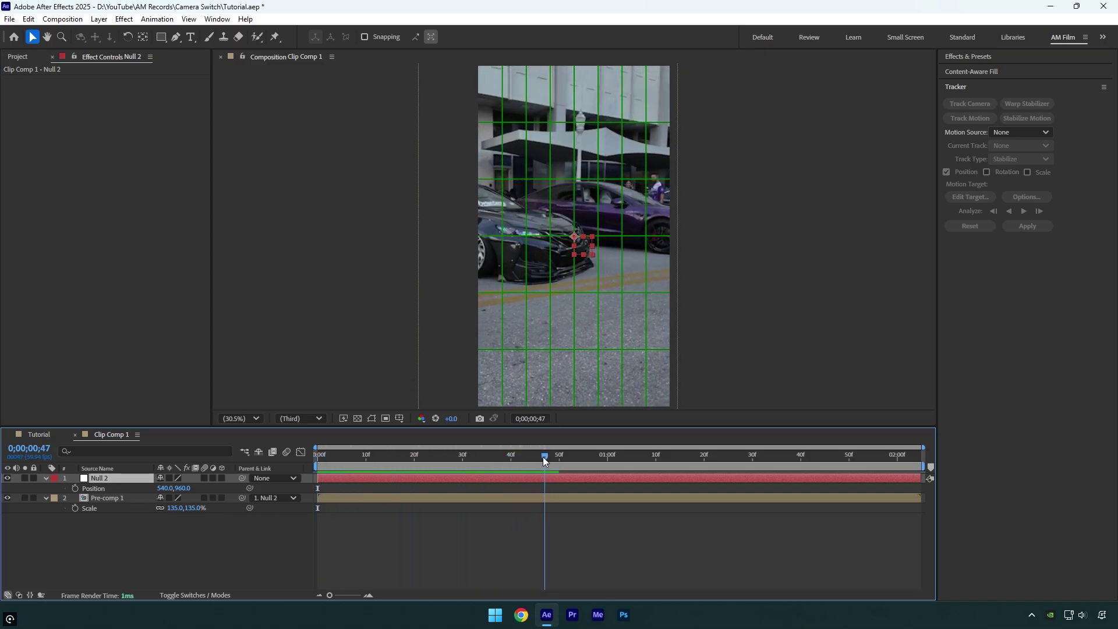
click(75, 487)
drag(545, 461, 843, 460)
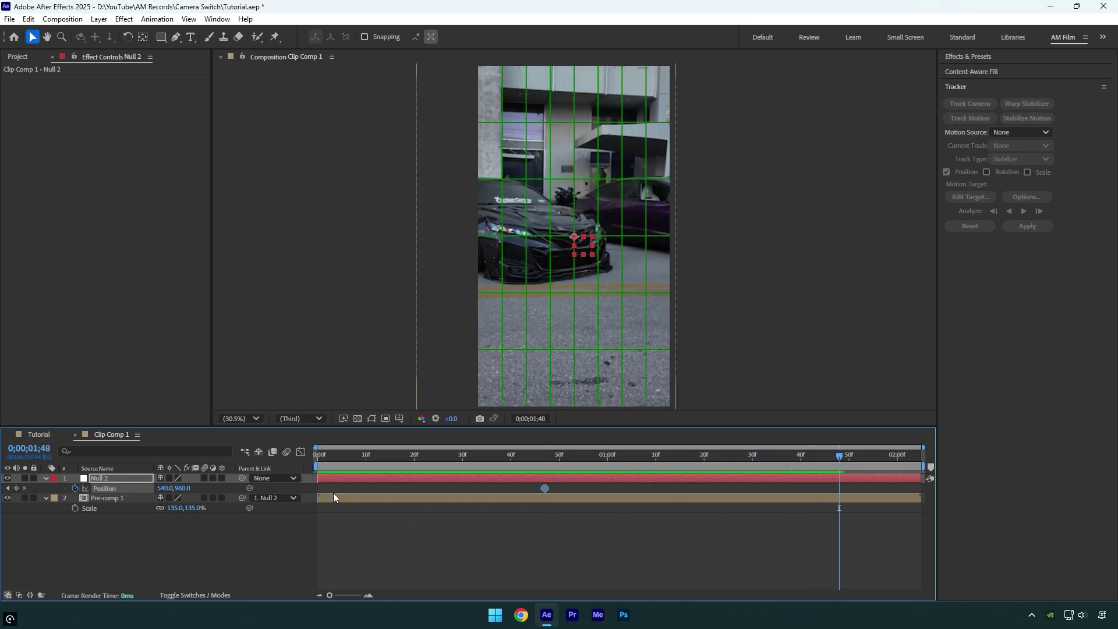
drag(167, 488, 346, 494)
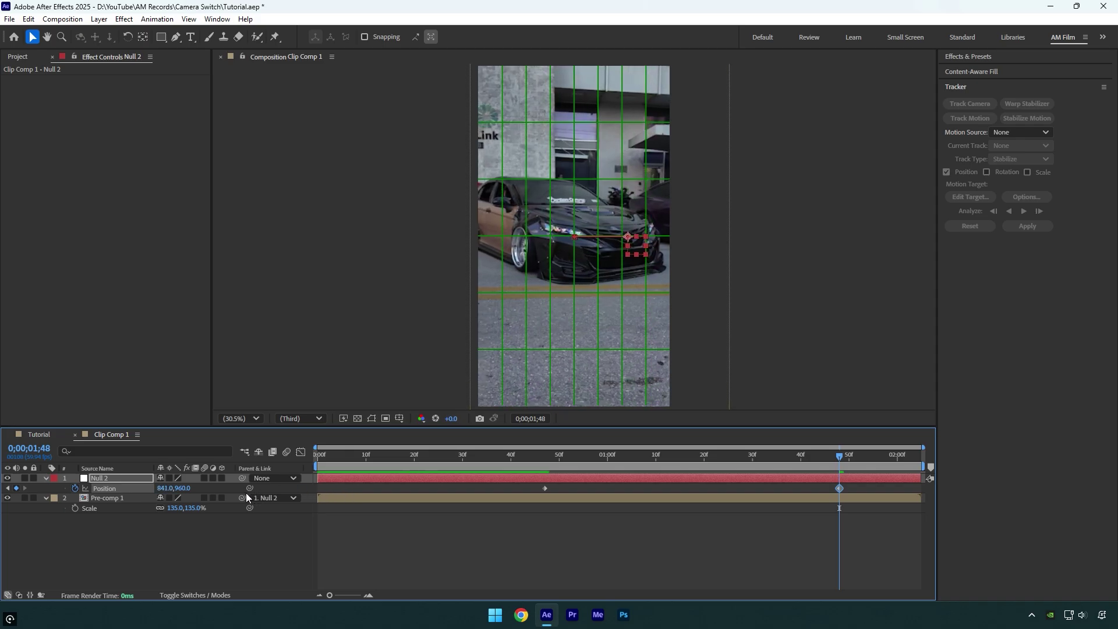
mouse_move(186, 492)
mouse_down()
mouse_move(207, 485)
mouse_move(173, 491)
mouse_move(184, 489)
mouse_up()
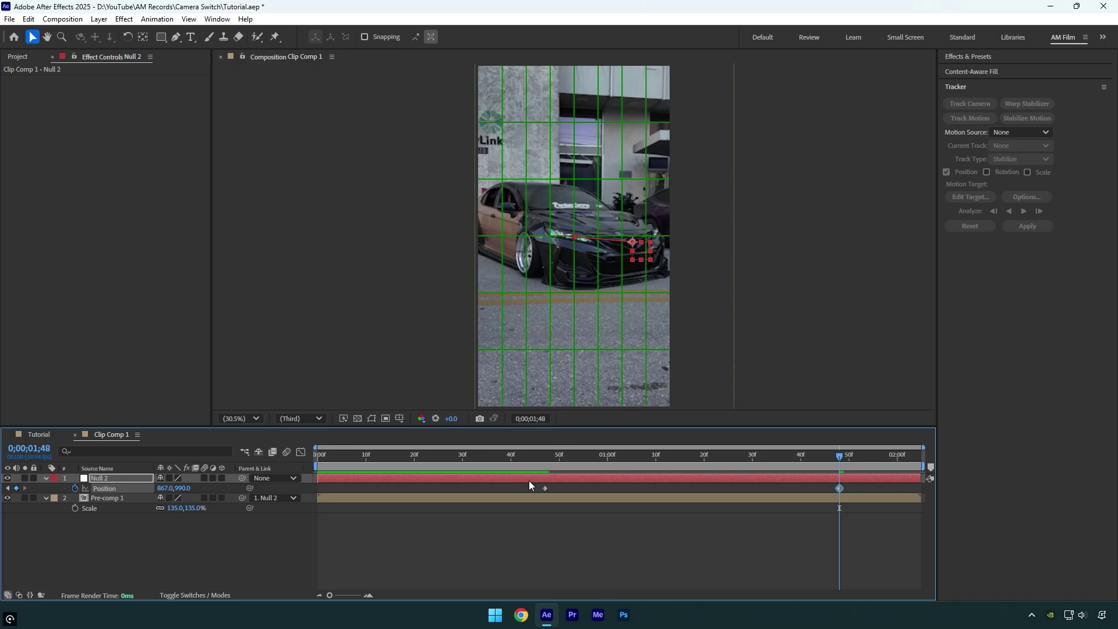
drag(527, 485, 844, 501)
- Switch the Graph Editor to the speed graph and lengthen the ease handles on both Position keyframes
click(300, 452)
right_click(455, 522)
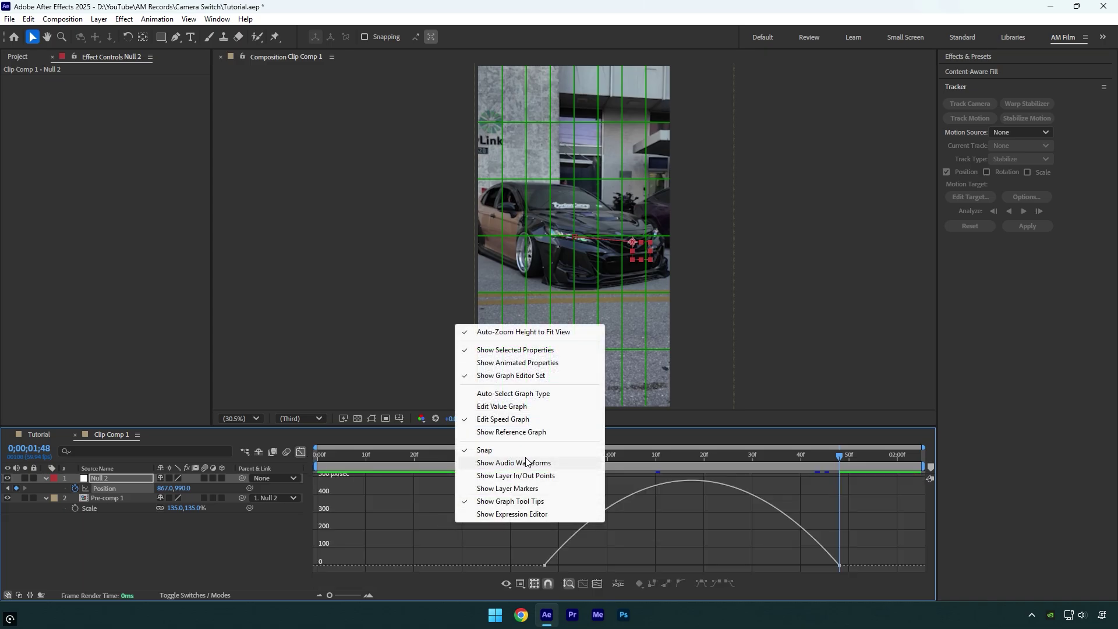
click(519, 420)
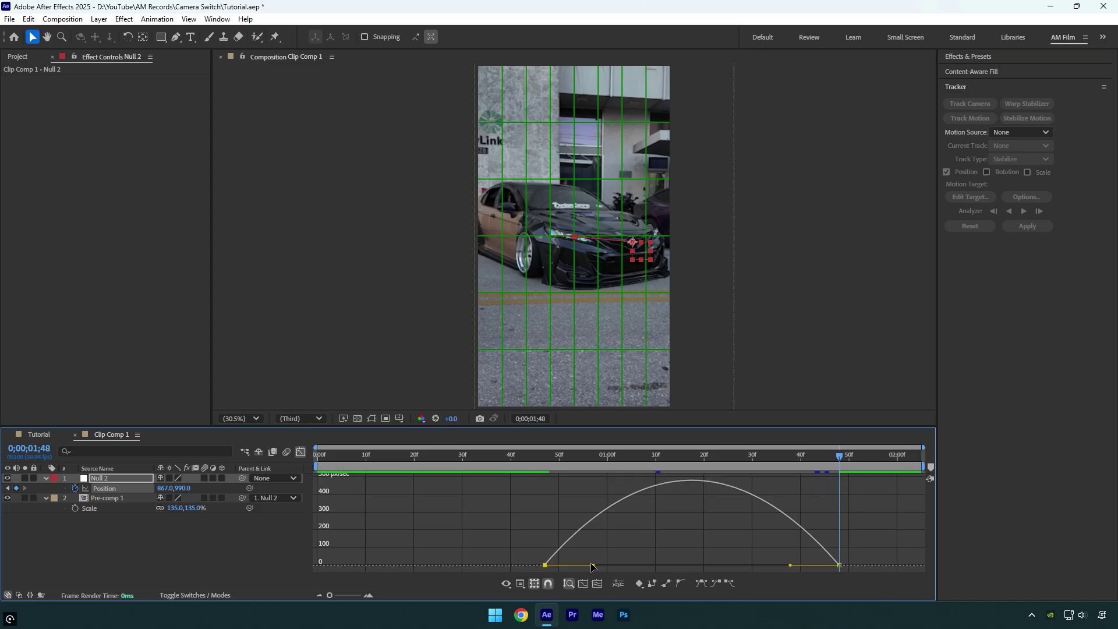
drag(619, 567, 651, 566)
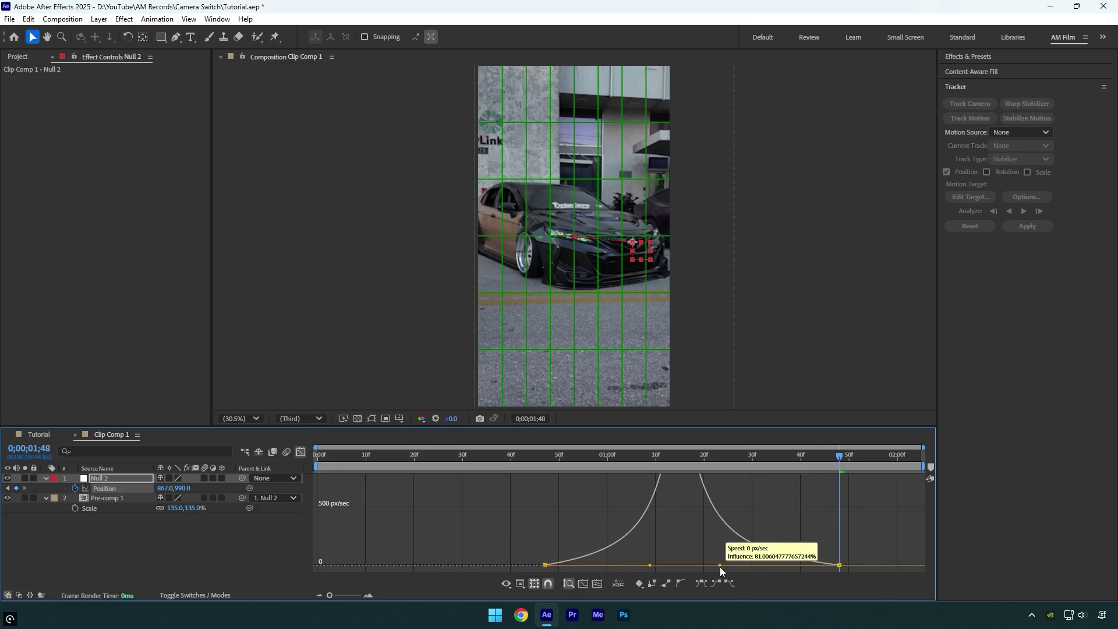
drag(720, 567, 712, 566)
drag(672, 462, 331, 462)
key(space)
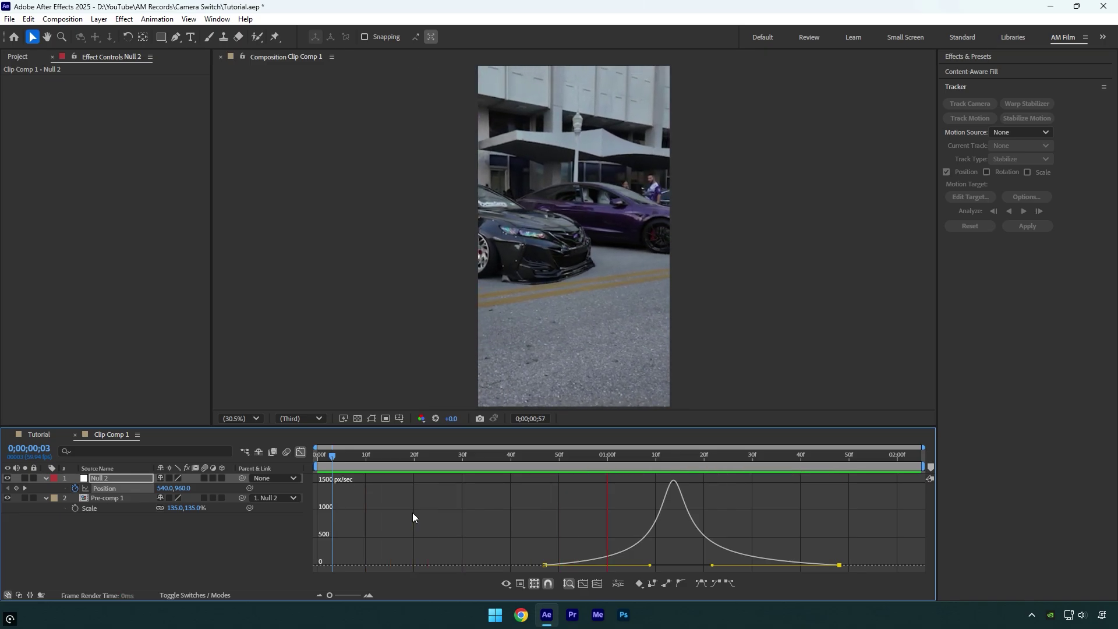
key(space)
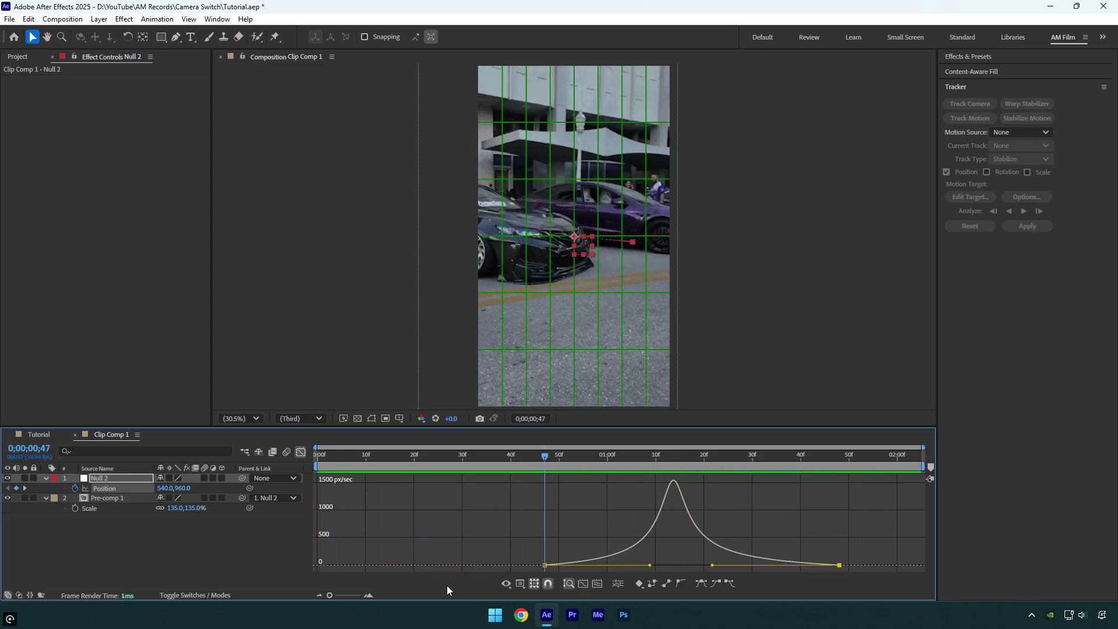
- Refine the influence handles into a smooth single-peak speed curve, previewing the move between adjustments
drag(650, 566, 707, 567)
key(space)
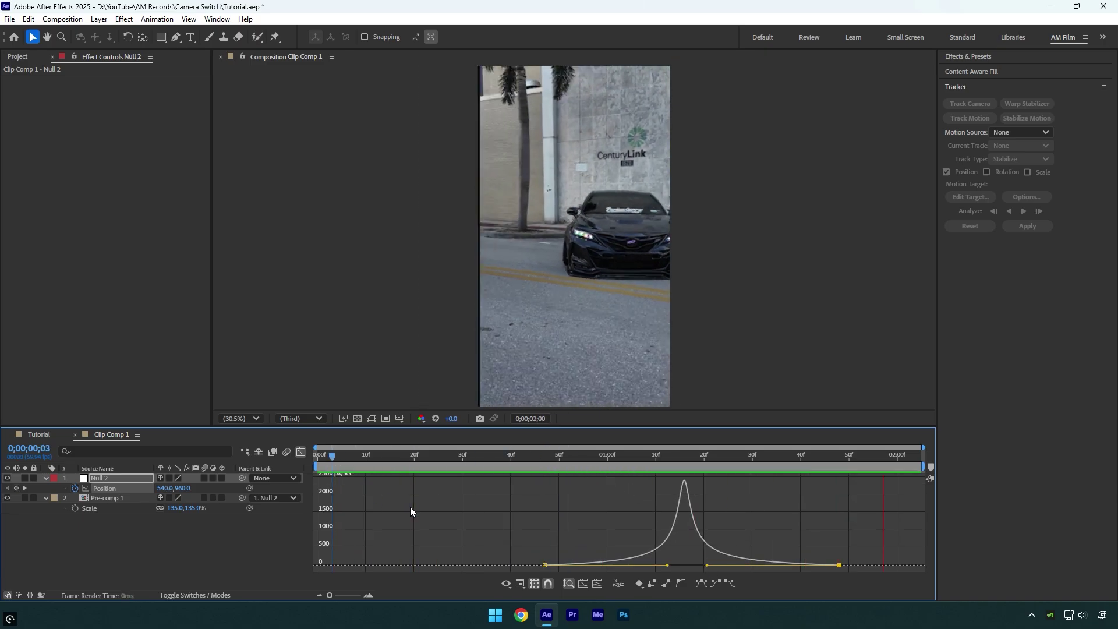
key(space)
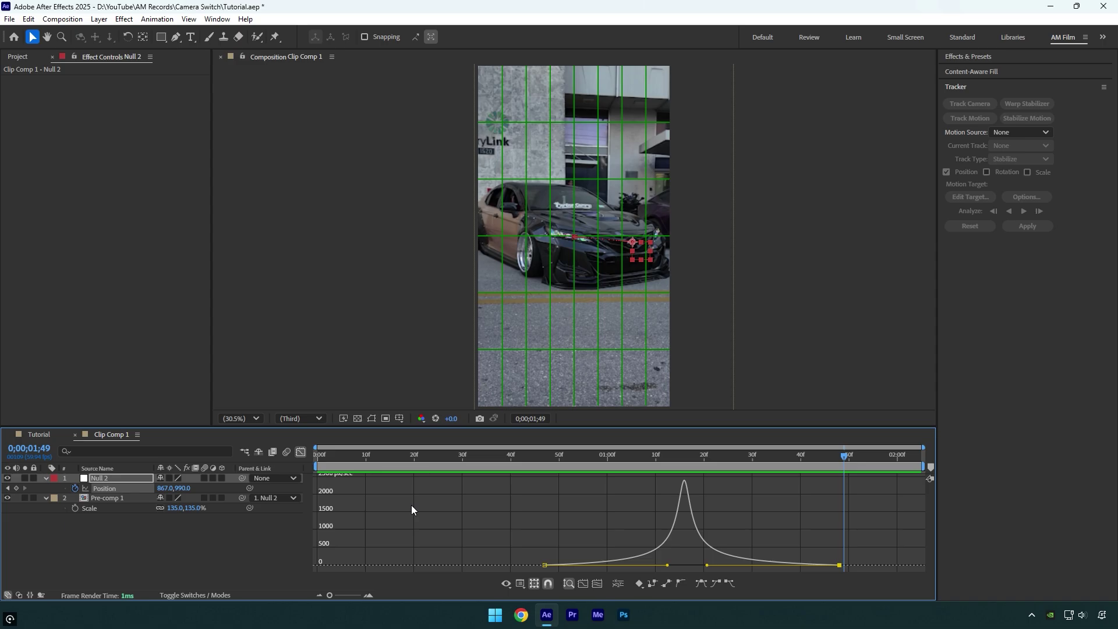
drag(647, 570, 639, 566)
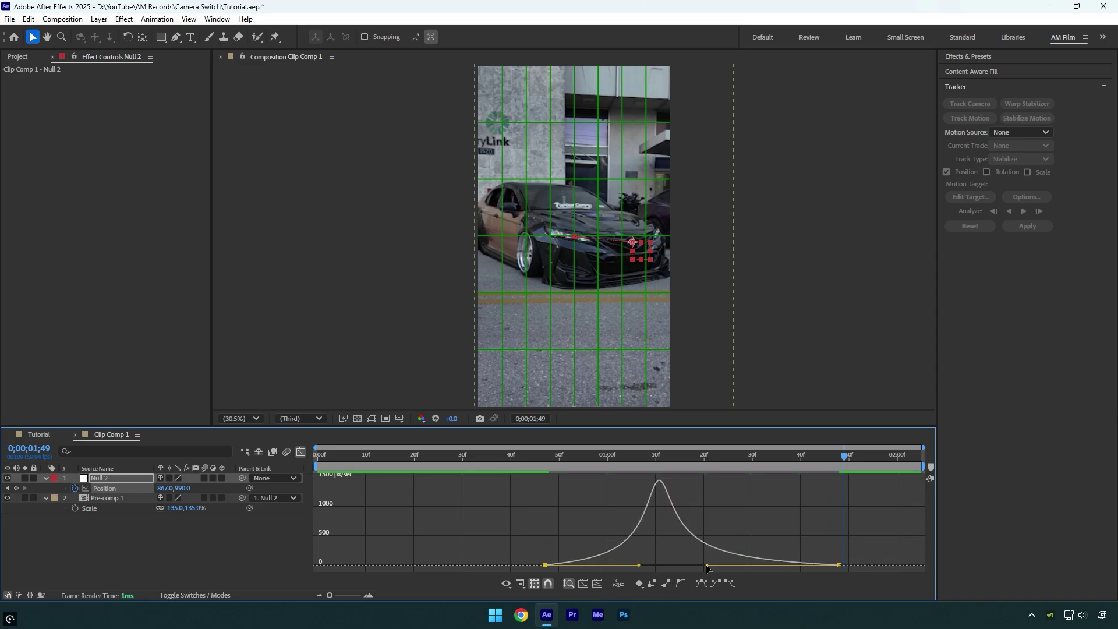
drag(748, 575, 747, 574)
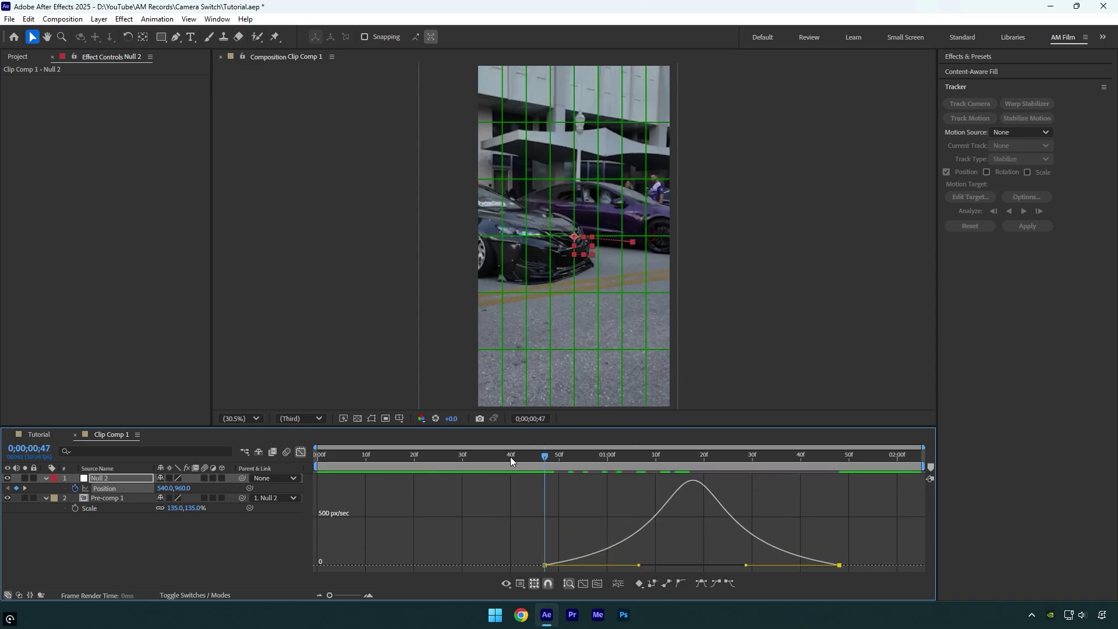
click(439, 457)
key(space)
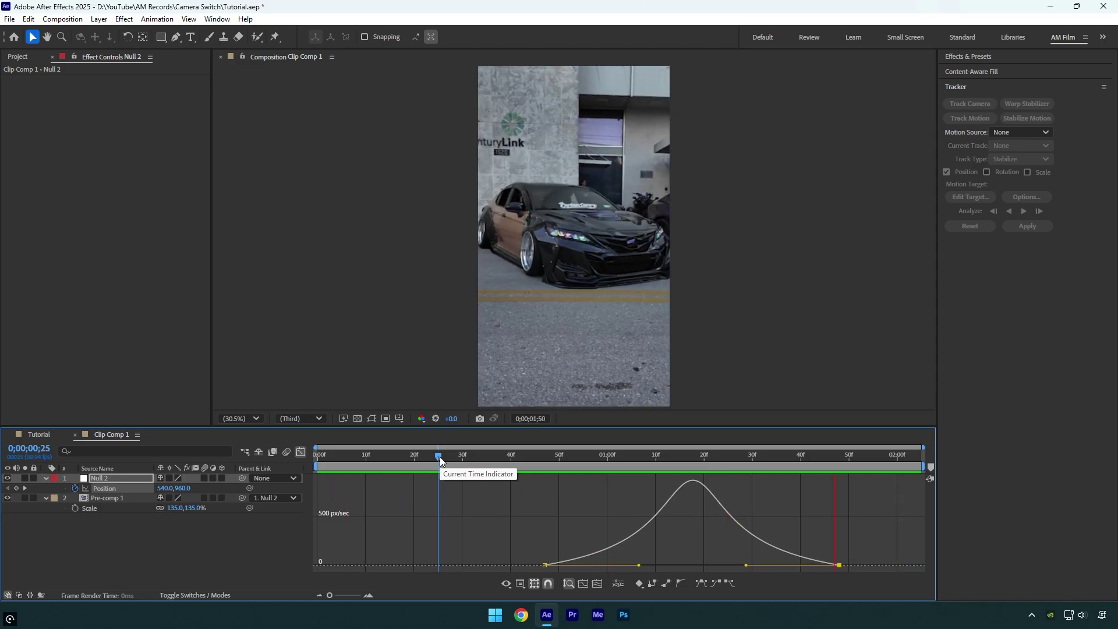
key(space)
drag(653, 571, 658, 570)
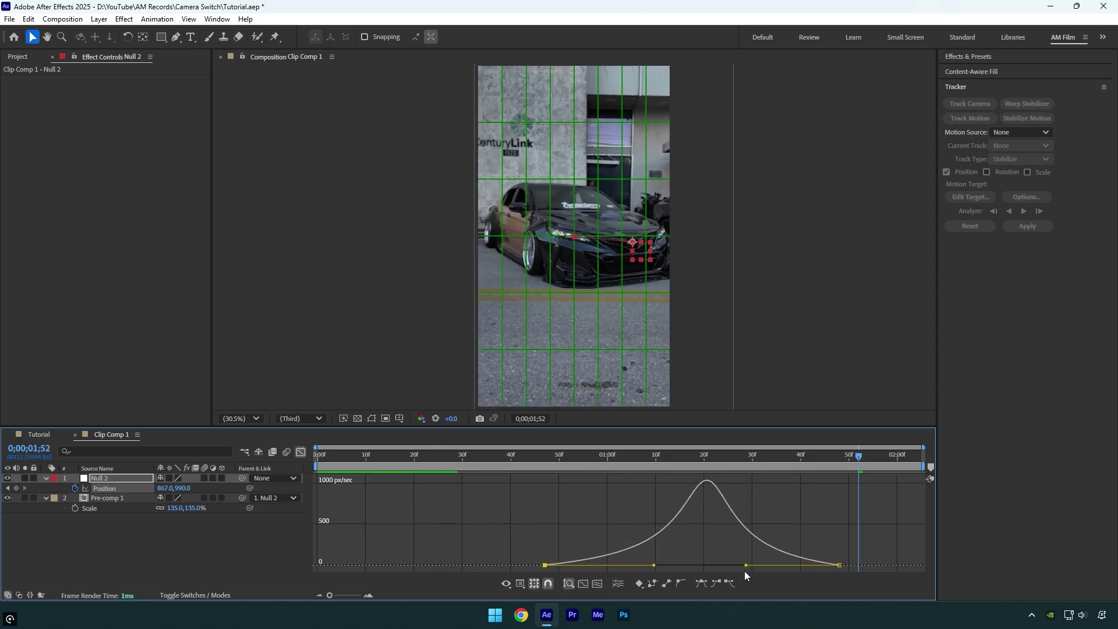
drag(732, 575, 729, 575)
click(344, 457)
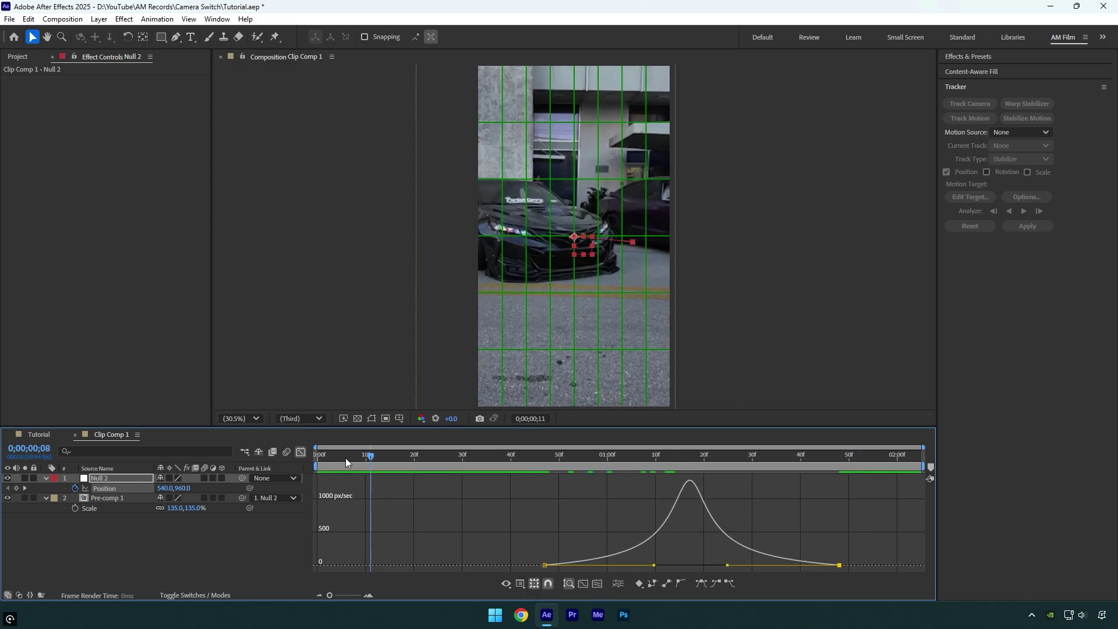
key(space)
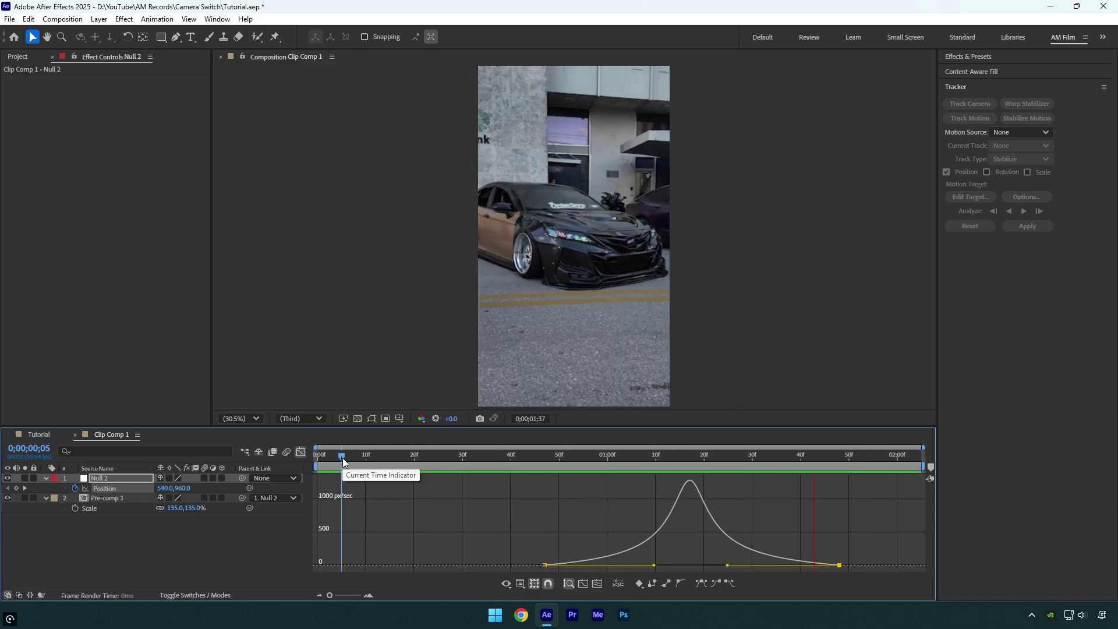
- Return to the layer-bar timeline and raise Pre-comp 1's Scale to 142% to cover the edges
key(space)
key(shift+F3)
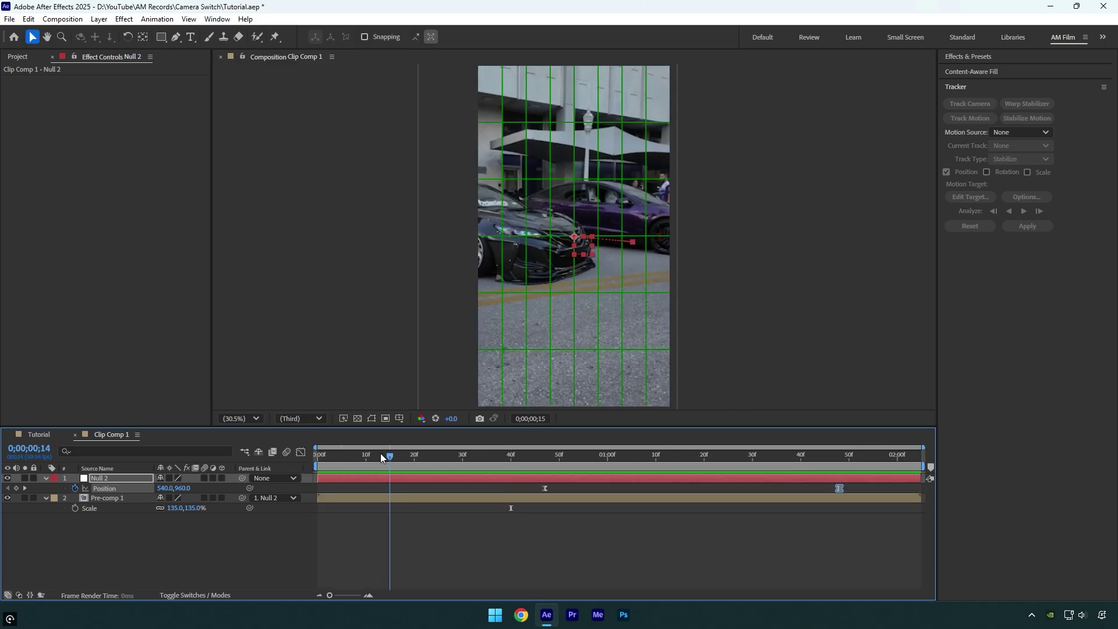
drag(381, 458, 934, 436)
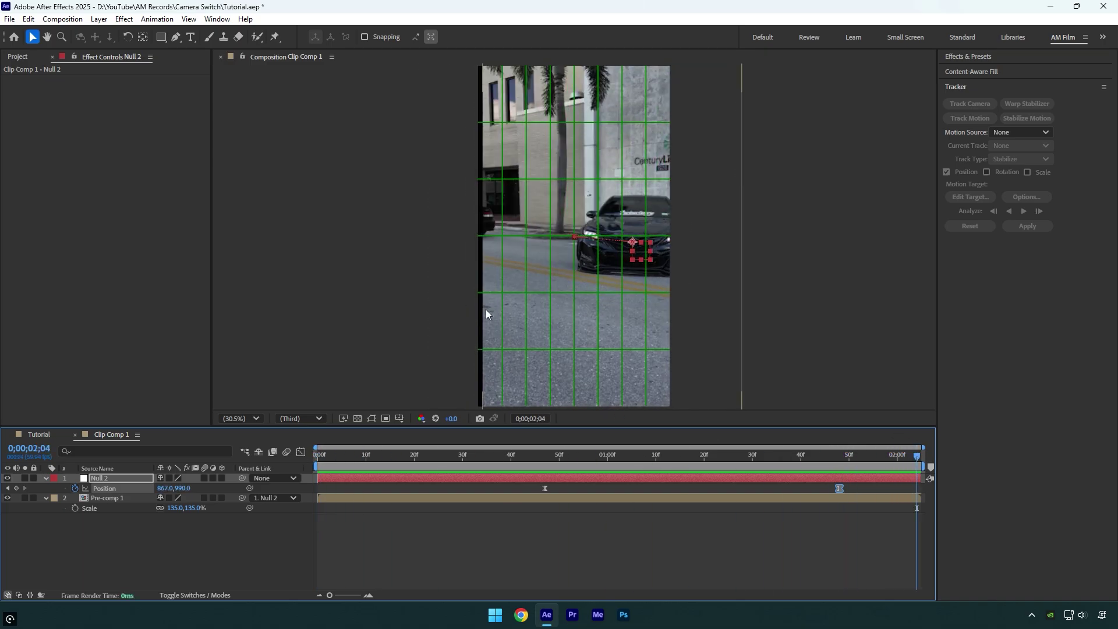
click(174, 509)
text(142)
key(Return)
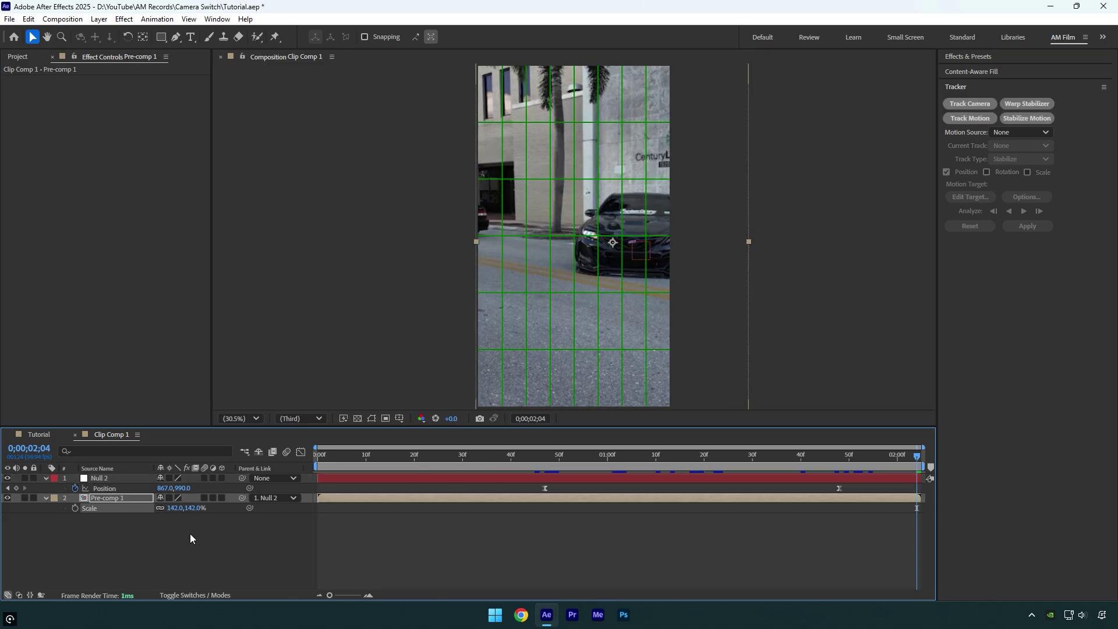
key(space)
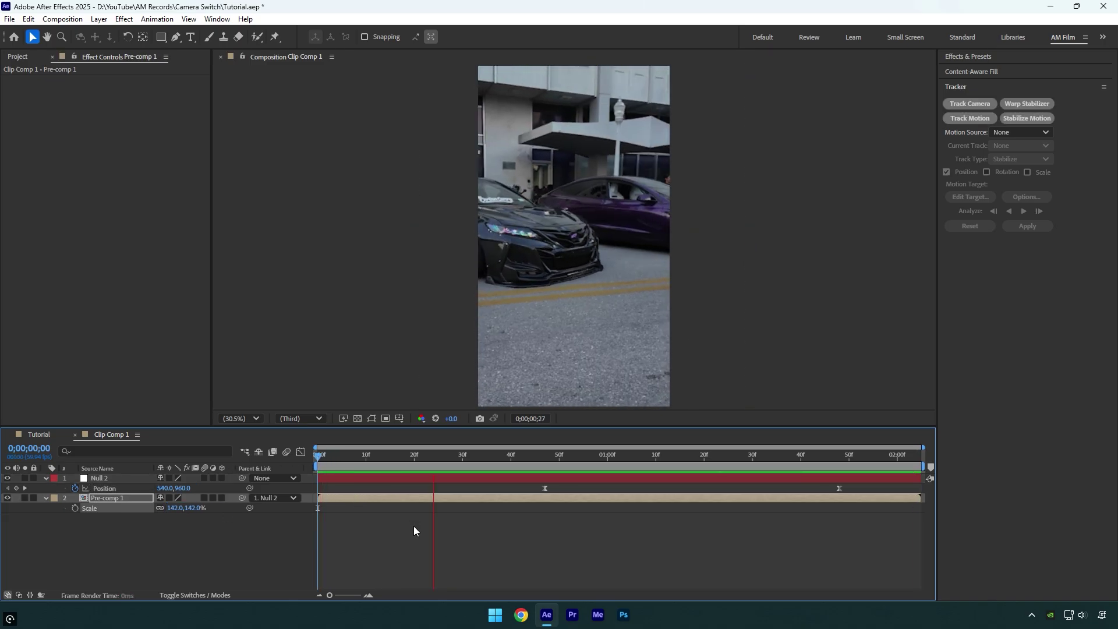